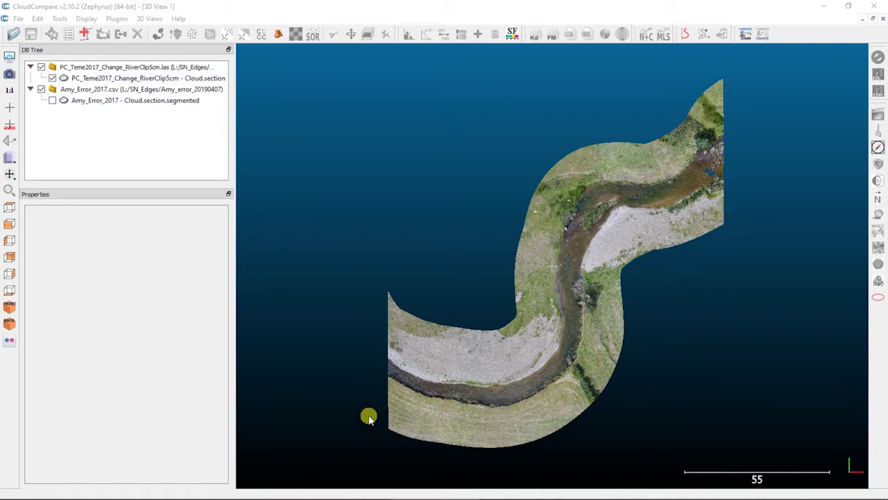
# - Show only the sparse Error_2017 cloud, hiding the river cloud, and set its point size to 4
pyautogui.click(53, 100)
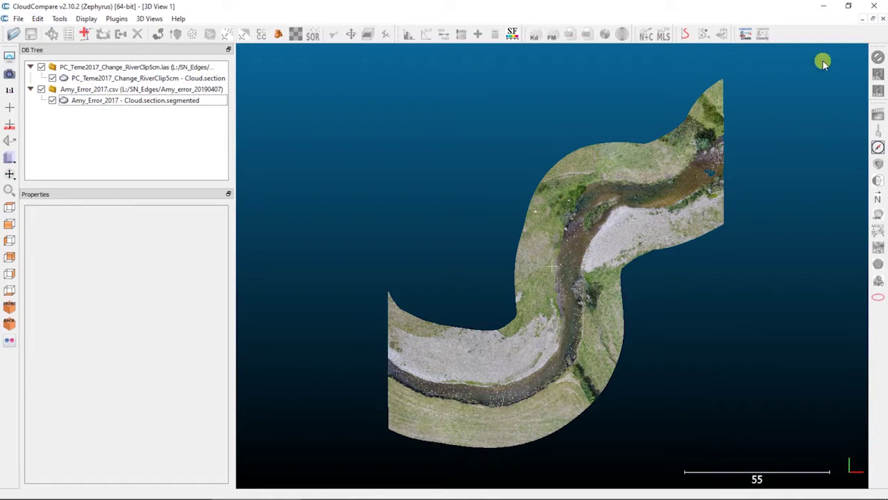
pyautogui.click(52, 78)
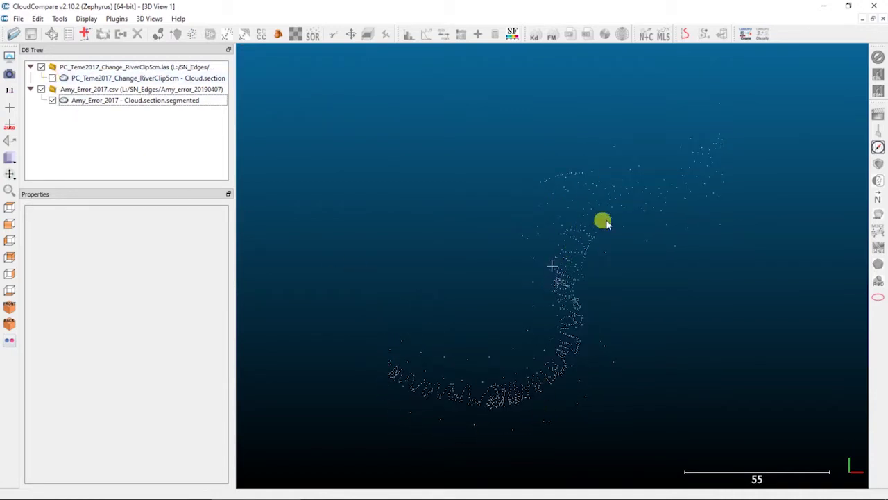
pyautogui.click(113, 100)
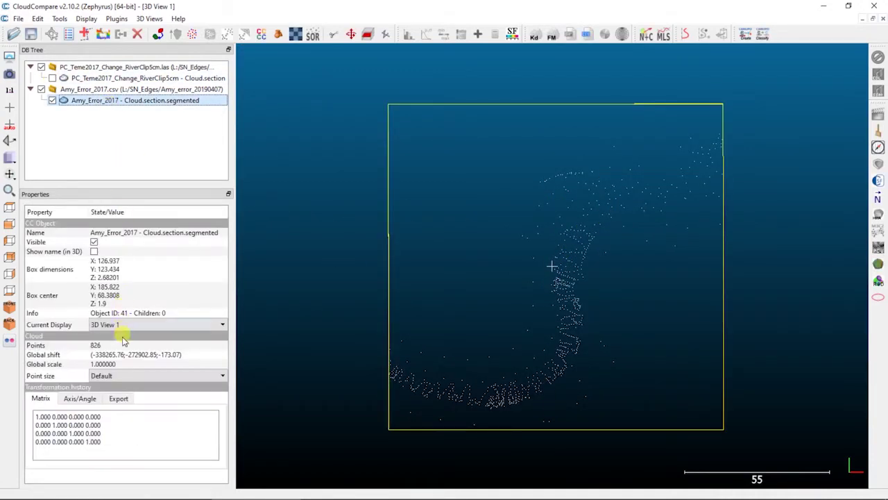
pyautogui.click(124, 376)
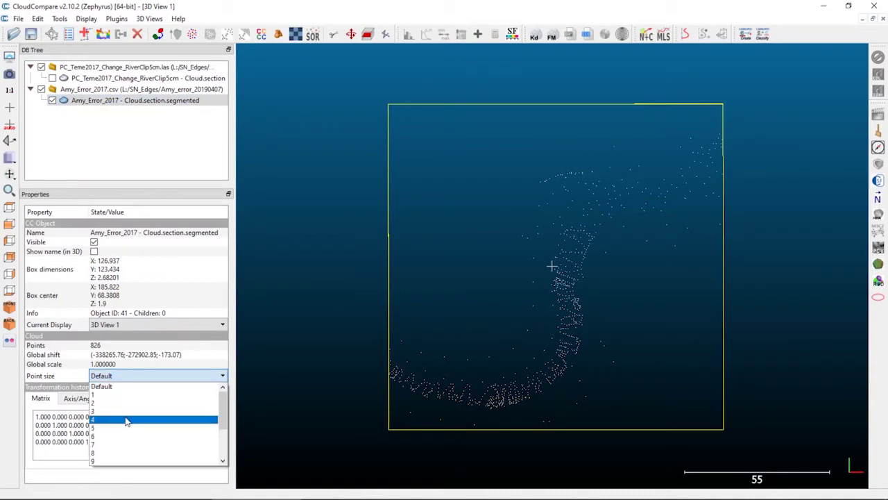
pyautogui.click(127, 419)
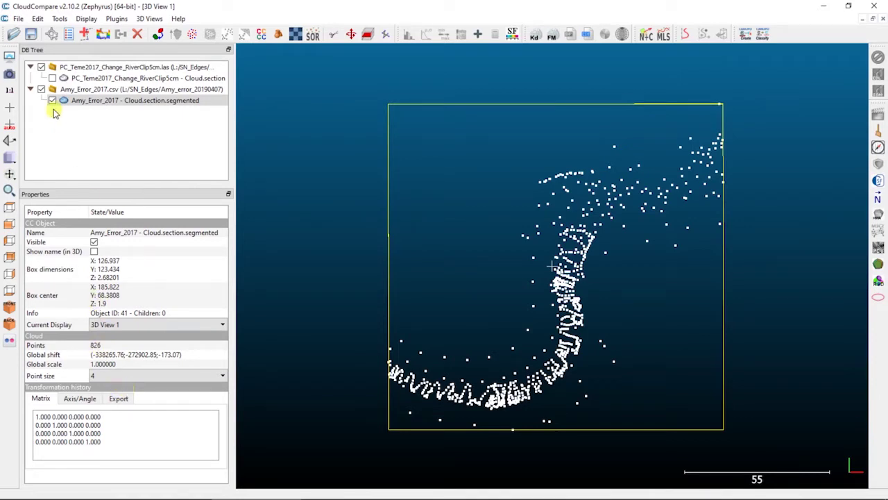
# - Toggle the visibility of the river cloud and the sparse Error_2017 cloud to compare their coverage, finishing with both shown
pyautogui.click(54, 79)
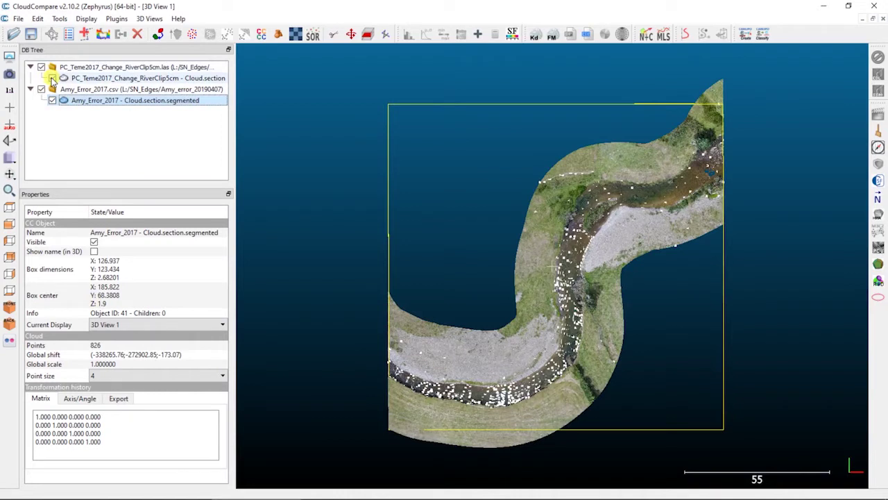
pyautogui.click(52, 79)
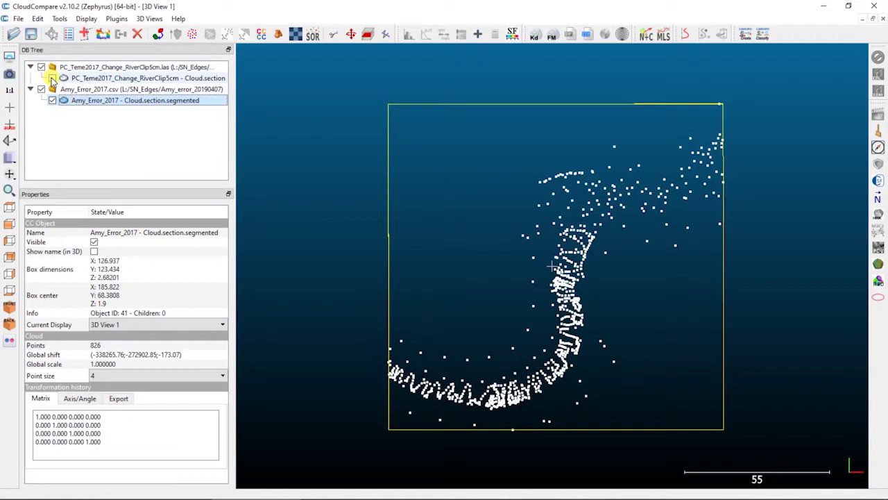
pyautogui.click(53, 79)
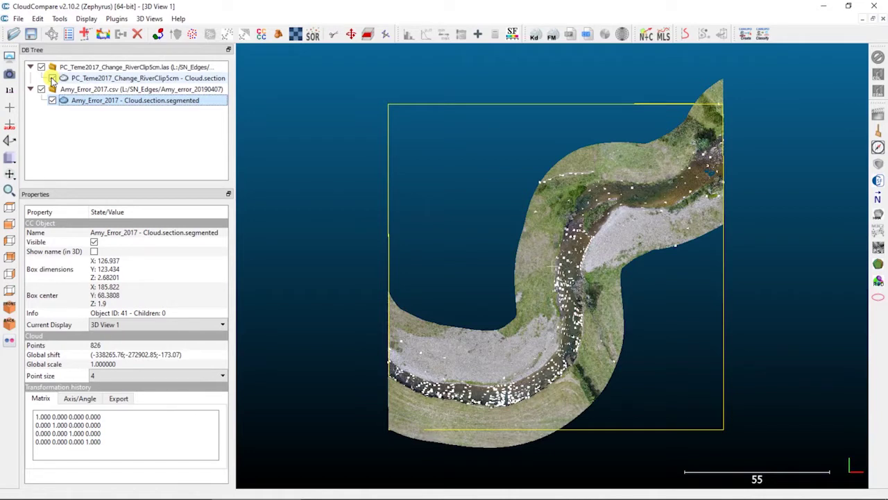
pyautogui.click(53, 79)
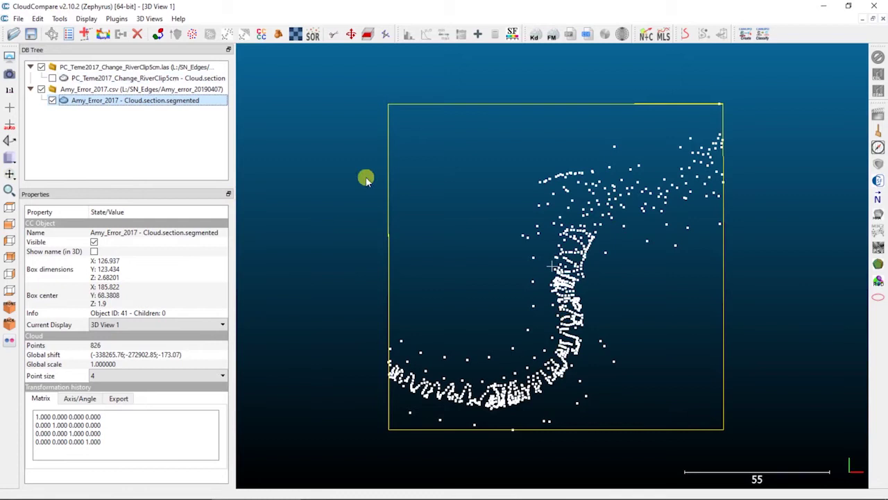
pyautogui.click(52, 101)
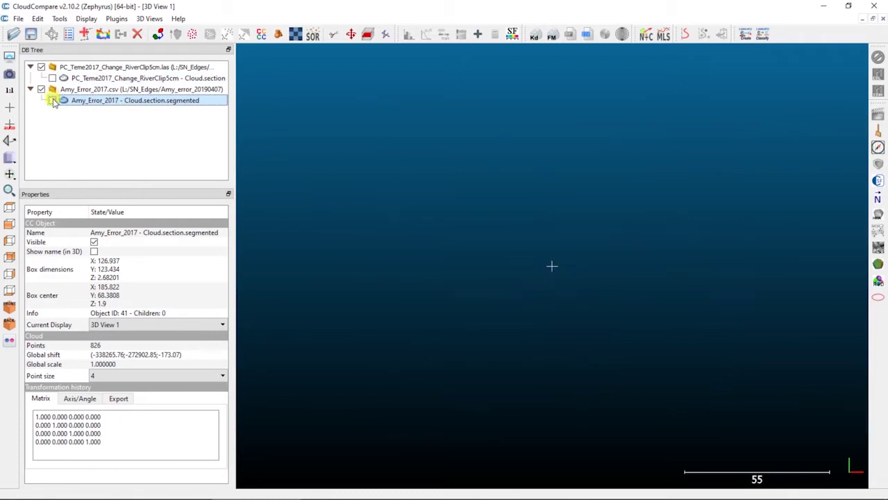
pyautogui.click(52, 78)
pyautogui.click(53, 101)
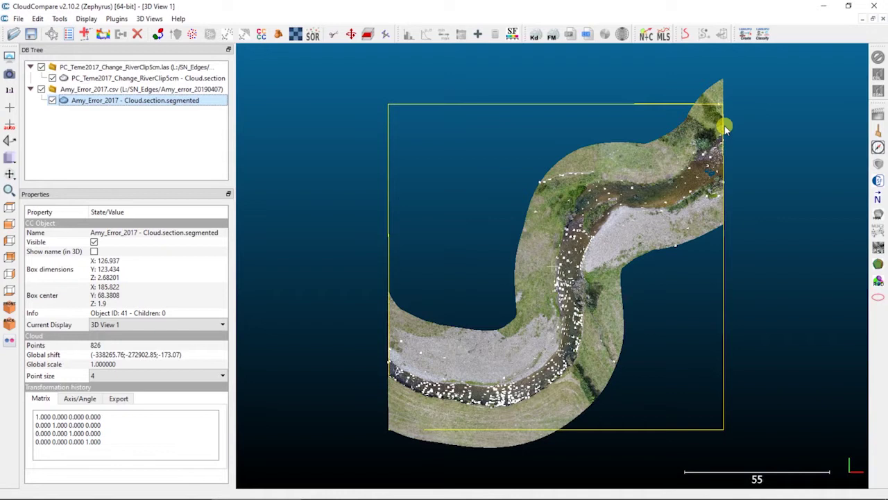
# - Export the Z coordinate of the PC_Teme2017_Change_RiverClip5cm cloud to a scalar field
pyautogui.click(144, 78)
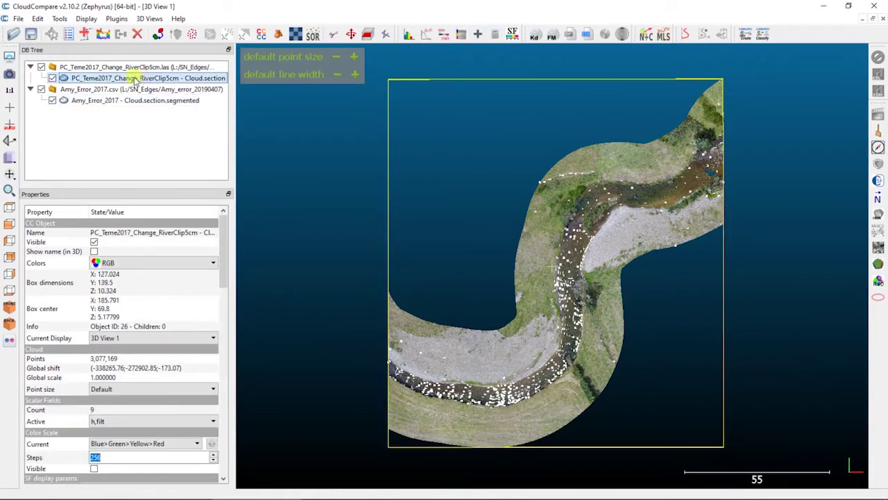
pyautogui.click(38, 18)
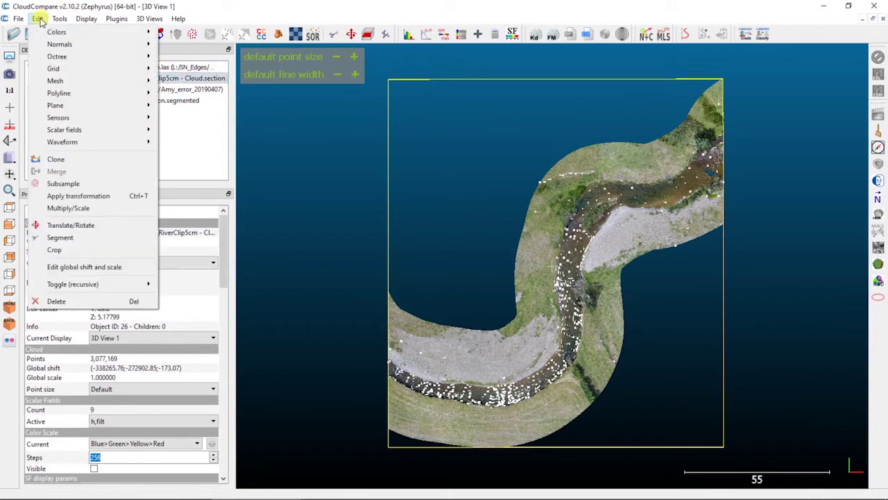
pyautogui.moveTo(52, 24)
pyautogui.moveTo(104, 47)
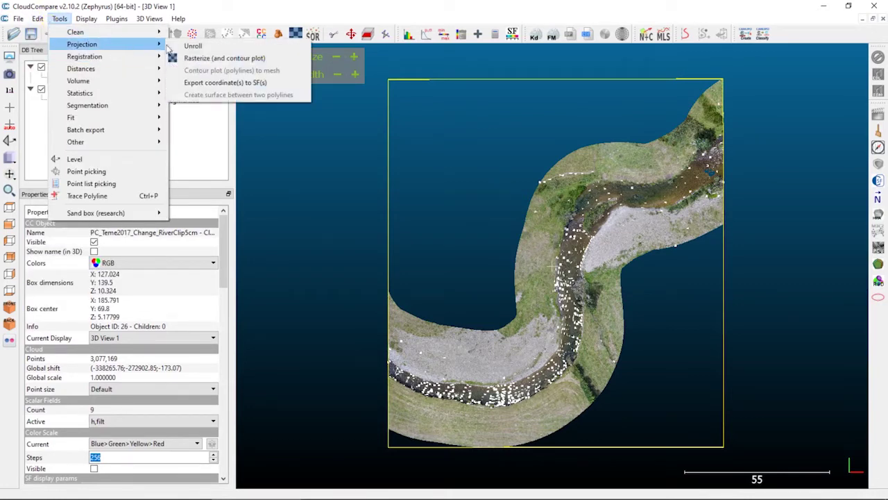
pyautogui.click(254, 84)
pyautogui.click(513, 236)
pyautogui.click(496, 276)
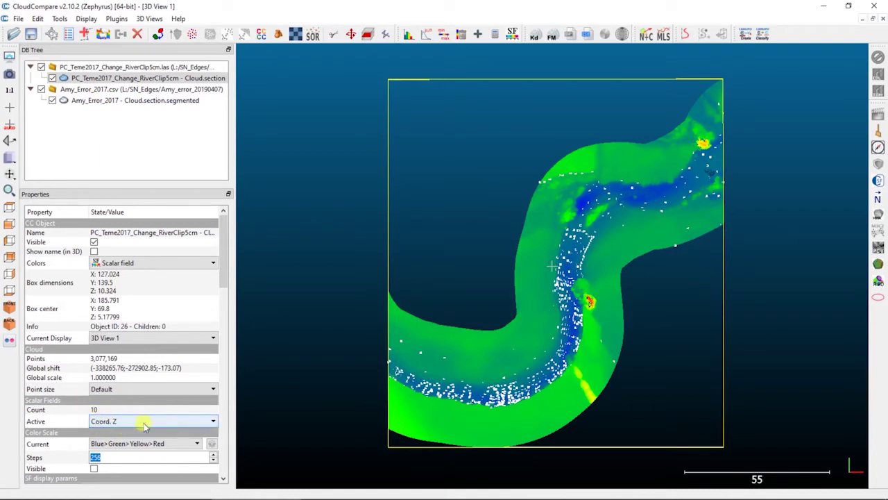
# - Rename the river cloud's active Coord. Z scalar field to SfM_Z
pyautogui.click(39, 18)
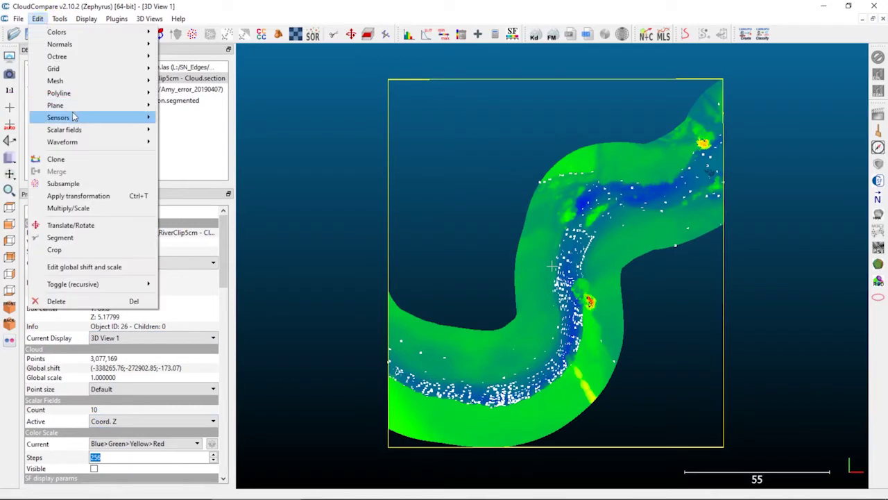
pyautogui.moveTo(93, 131)
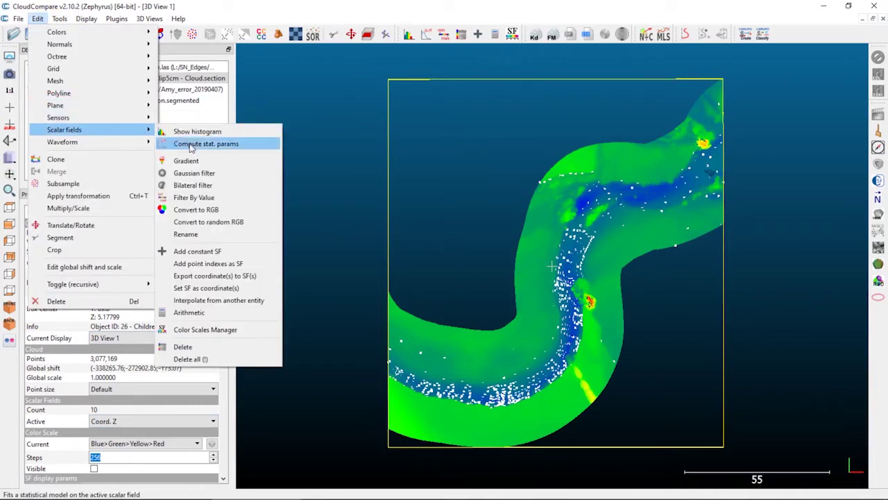
pyautogui.click(222, 238)
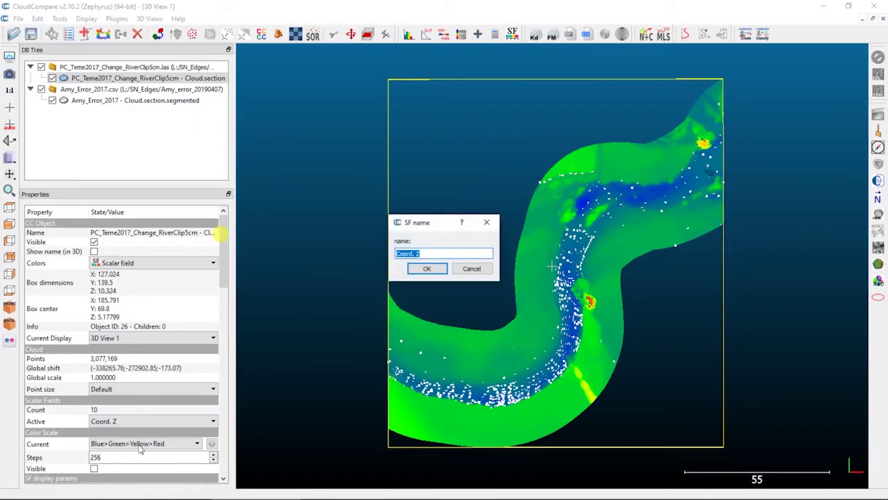
pyautogui.moveTo(417, 253); pyautogui.dragTo(369, 261)
pyautogui.write('SfM_Z')
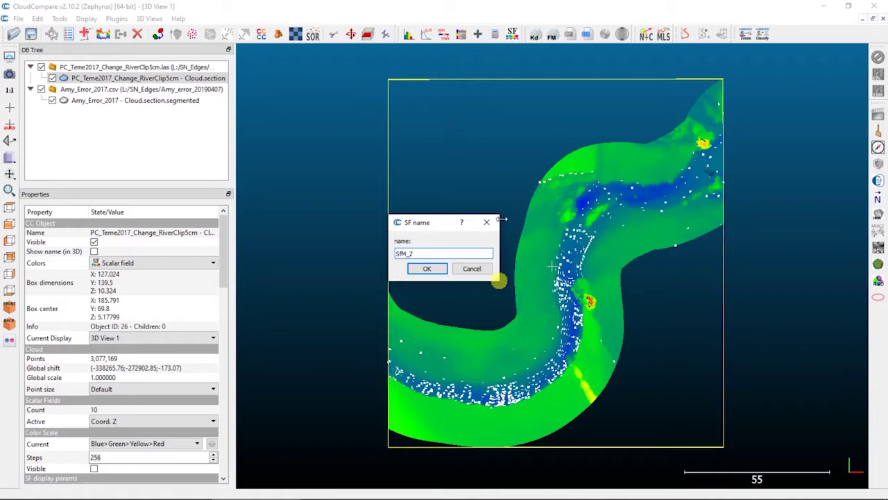
pyautogui.click(436, 270)
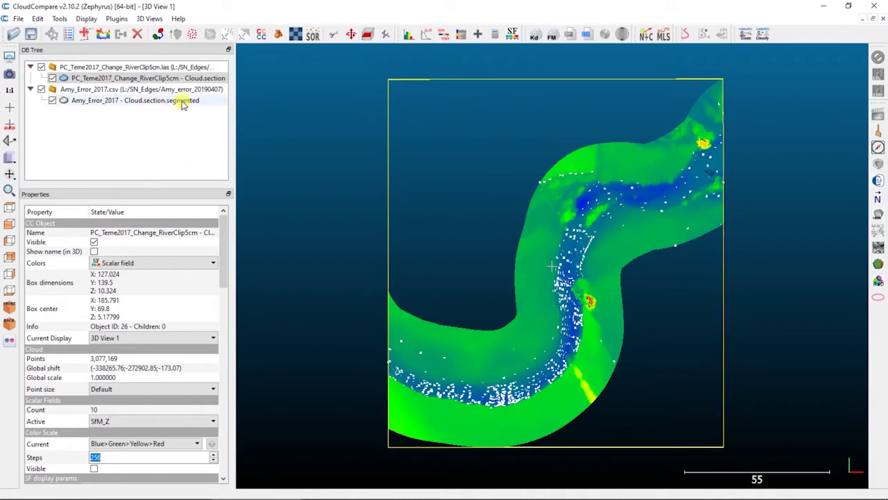
# - Export only the Z coordinate of the sparse Error_2017 cloud to a scalar field
pyautogui.click(183, 101)
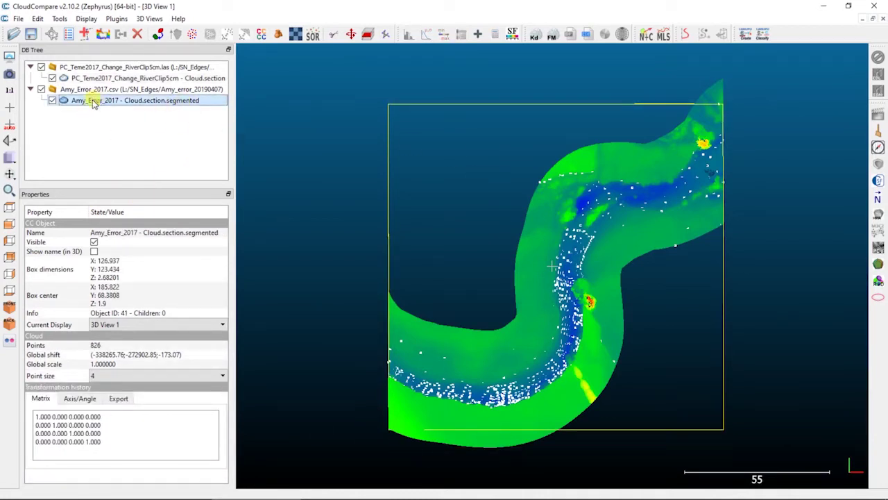
pyautogui.click(61, 19)
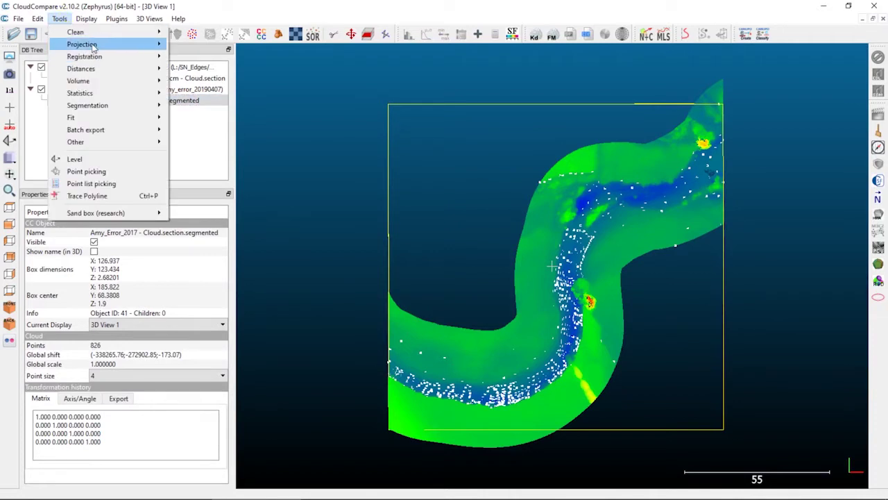
pyautogui.moveTo(94, 45)
pyautogui.click(243, 83)
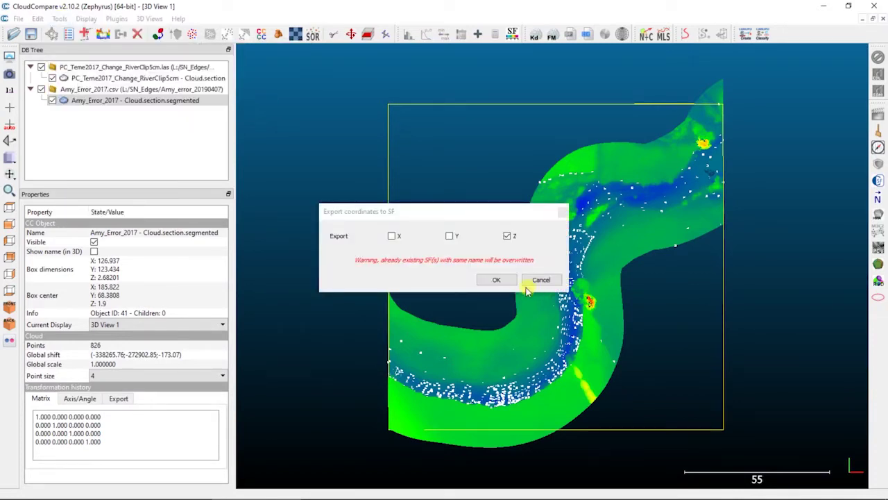
pyautogui.click(494, 280)
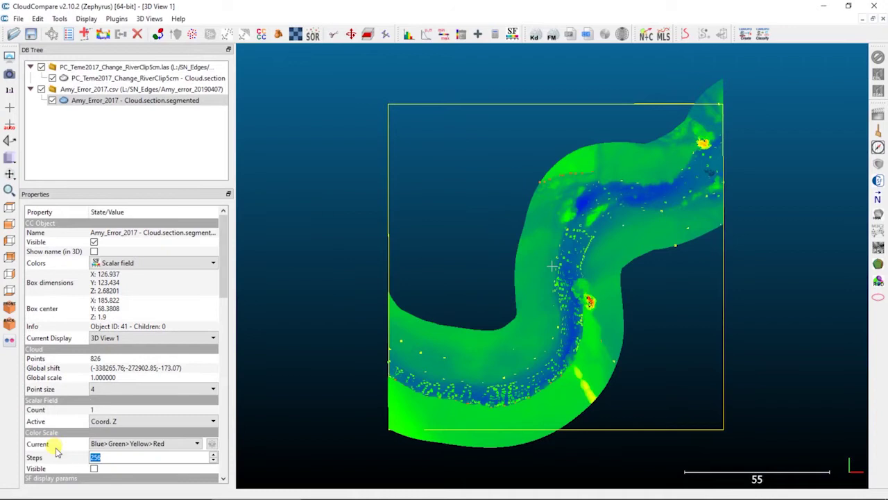
# - Rename the sparse Error_2017 cloud's Coord. Z scalar field to Val_Z
pyautogui.click(38, 19)
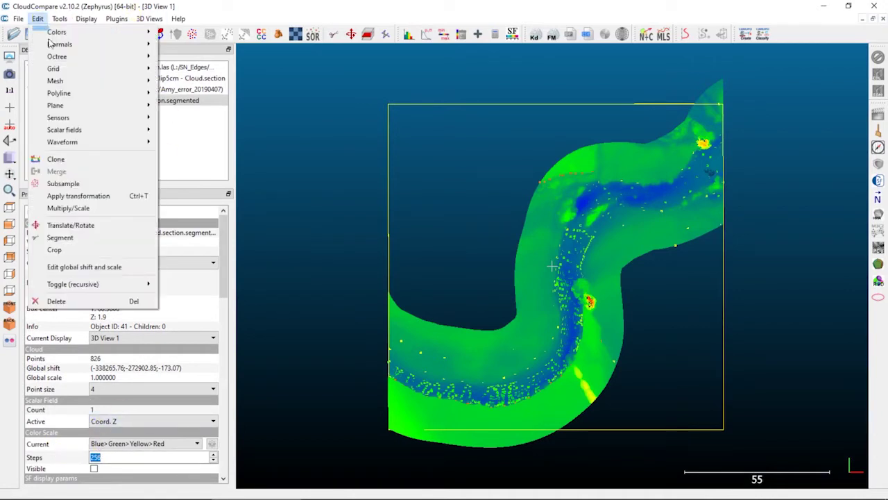
pyautogui.moveTo(99, 133)
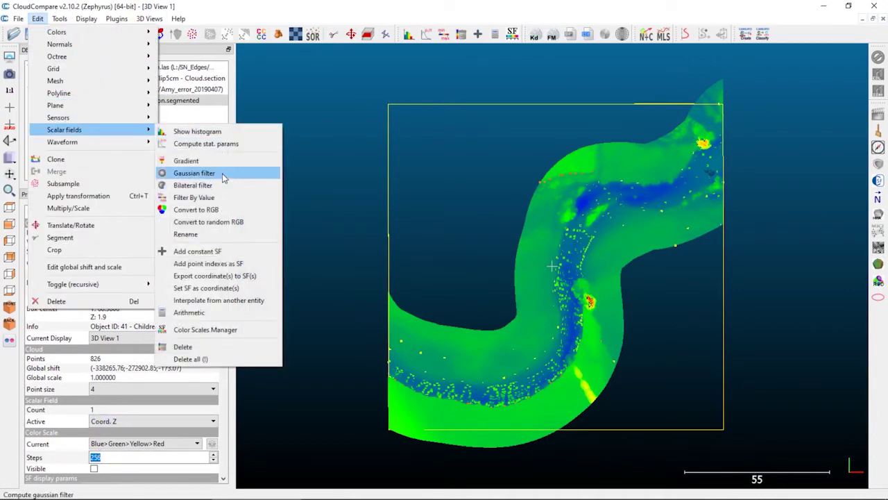
pyautogui.click(208, 234)
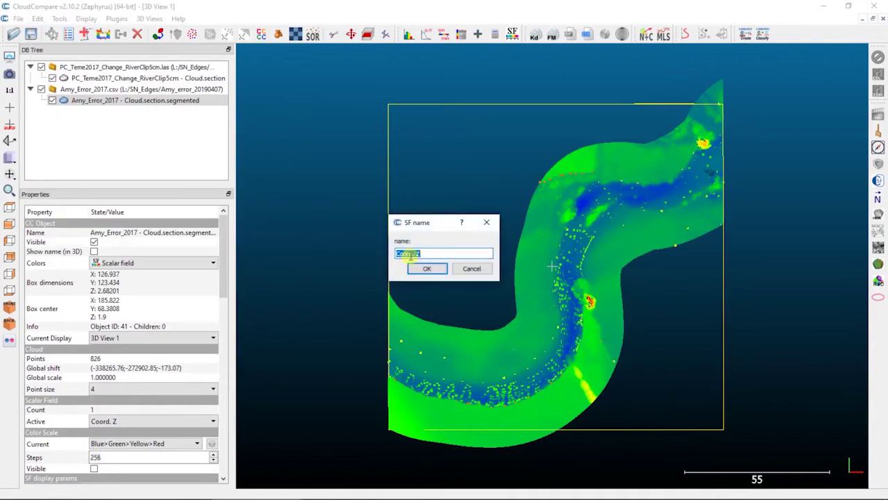
pyautogui.press('BackSpace')
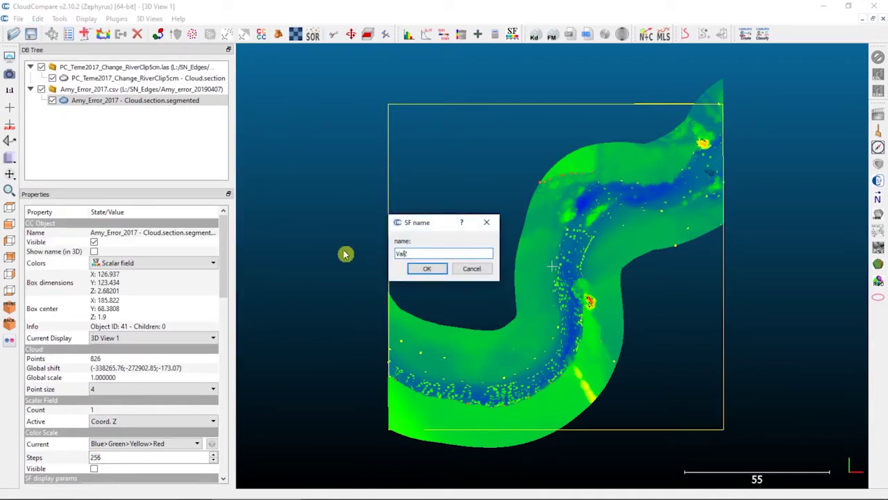
pyautogui.click(439, 271)
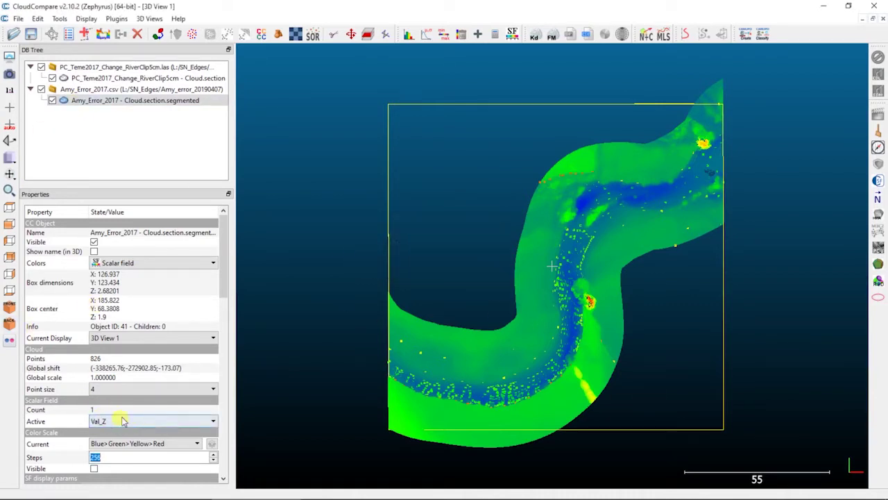
# - Set up a scalar field interpolation with the PC_Teme2017_Change_RiverClip5cm cloud as source and the sparse Error_2017 cloud as destination
pyautogui.click(114, 78)
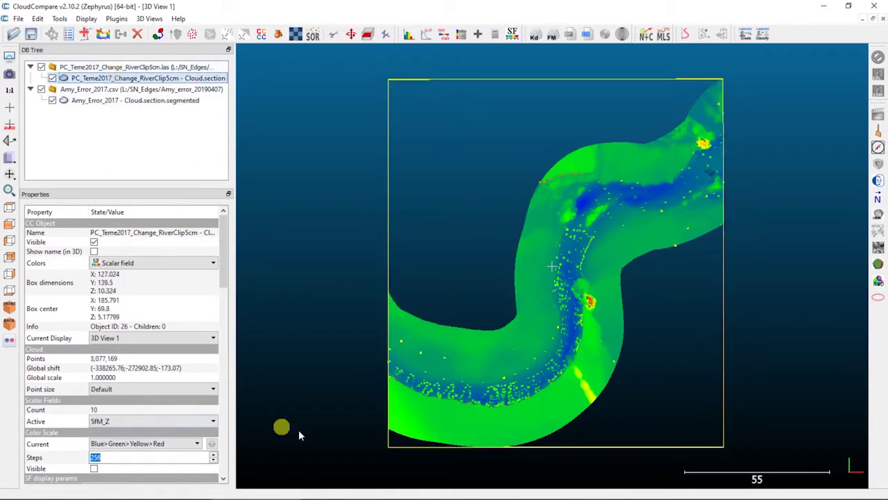
pyautogui.moveTo(283, 75)
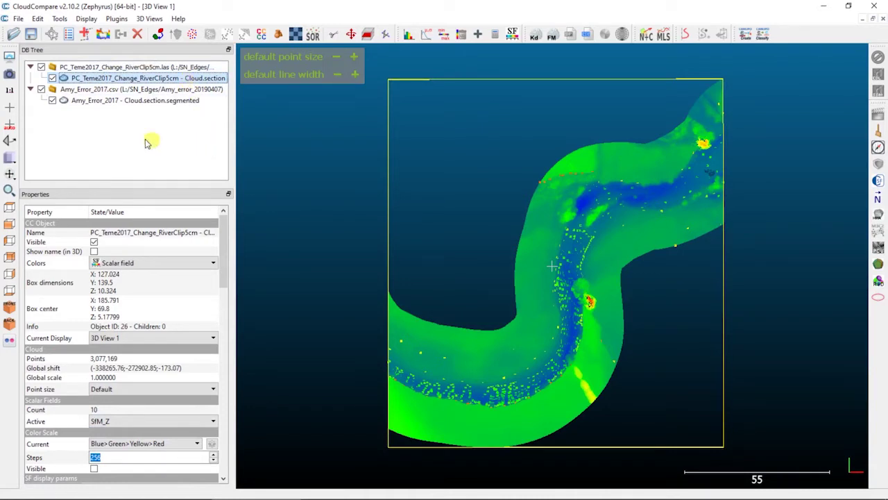
pyautogui.keyDown('ctrl'); pyautogui.click(99, 102); pyautogui.keyUp('ctrl')
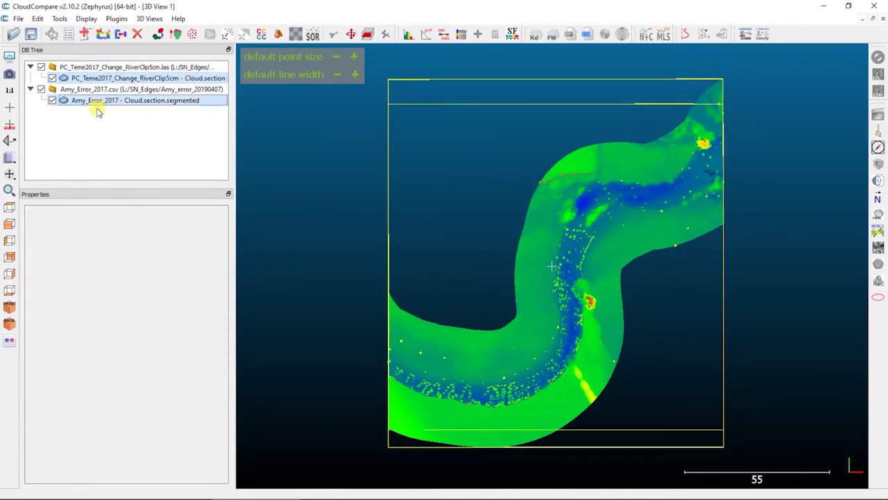
pyautogui.click(60, 19)
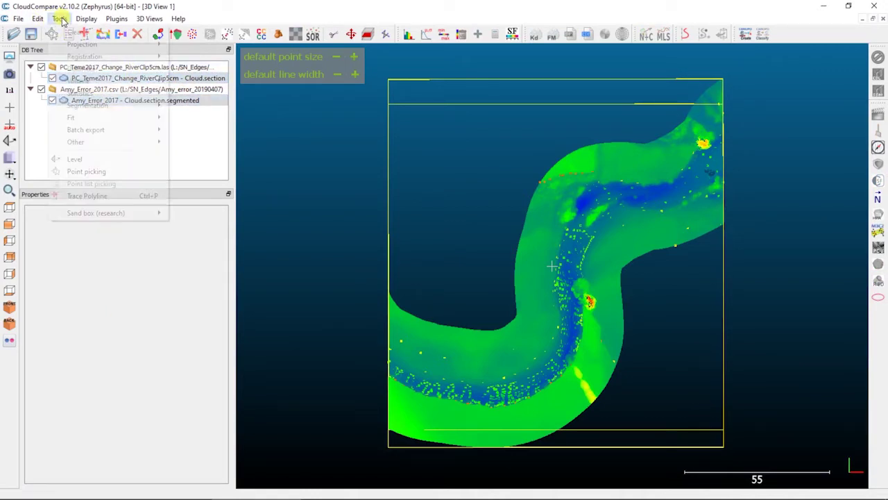
pyautogui.click(37, 19)
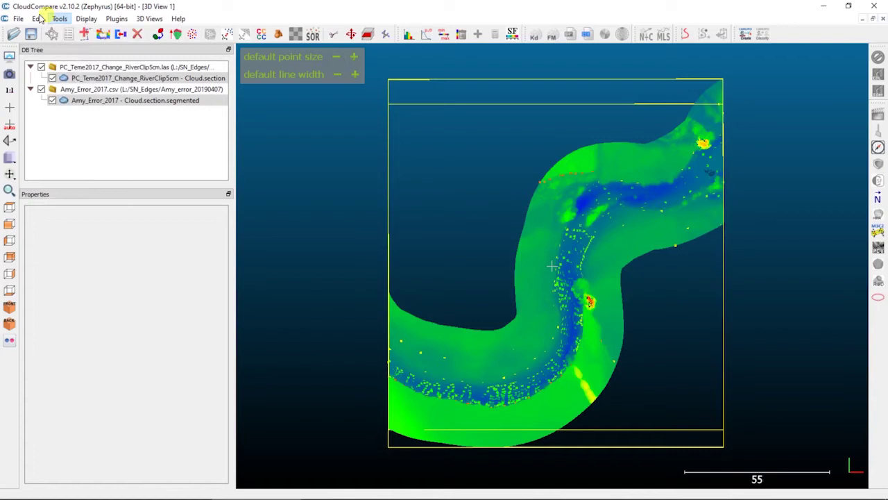
pyautogui.click(37, 18)
pyautogui.moveTo(119, 133)
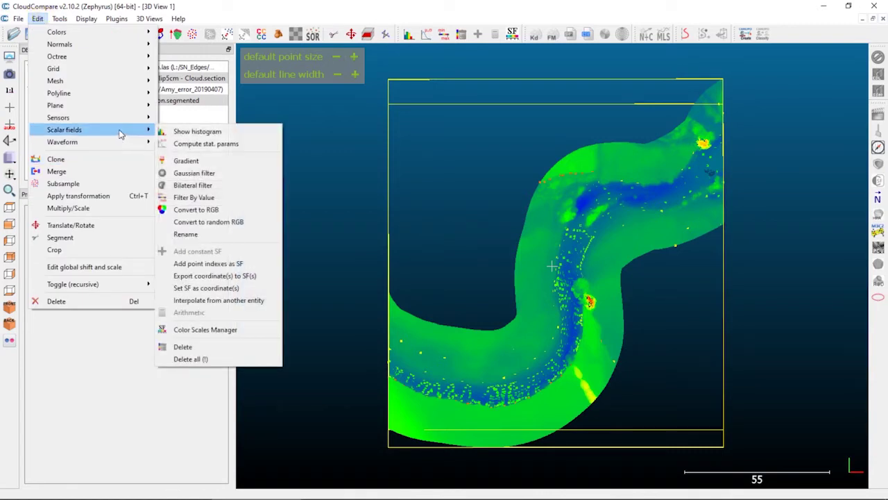
pyautogui.click(248, 301)
pyautogui.click(469, 254)
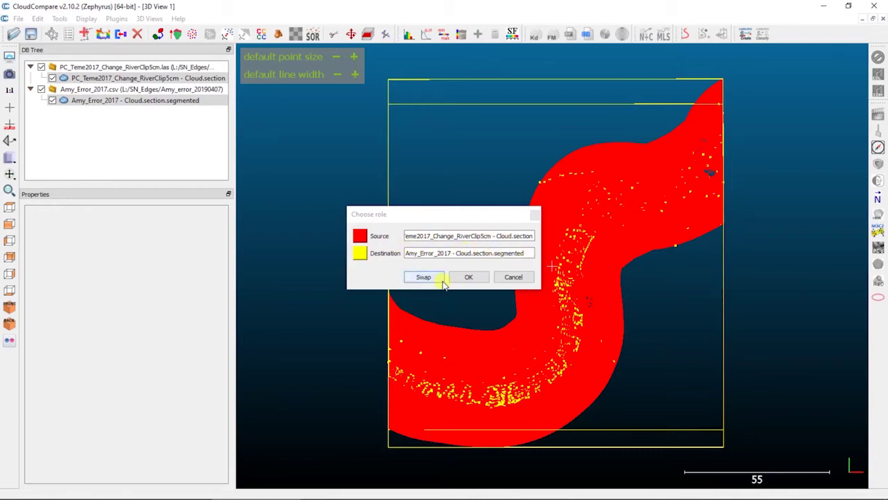
pyautogui.click(469, 277)
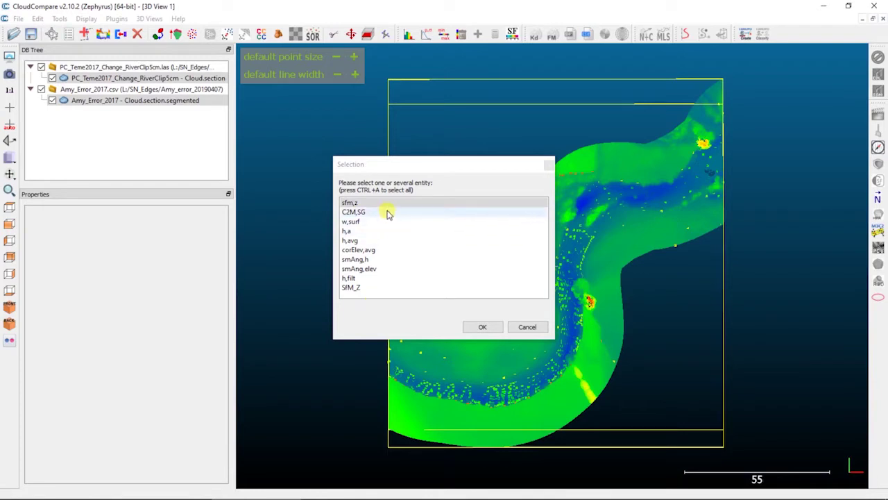
# - Interpolate the SfM_Z scalar field onto the validation points using the single Nearest neighbor extraction
pyautogui.click(363, 291)
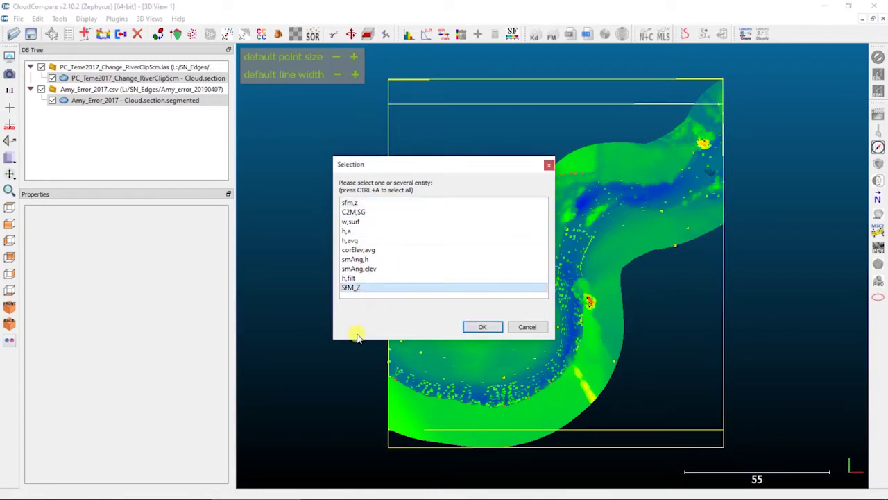
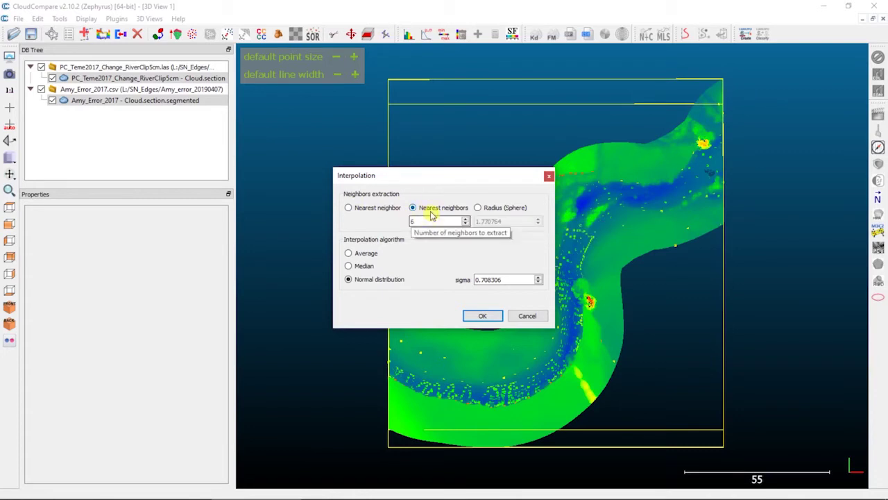
pyautogui.click(373, 208)
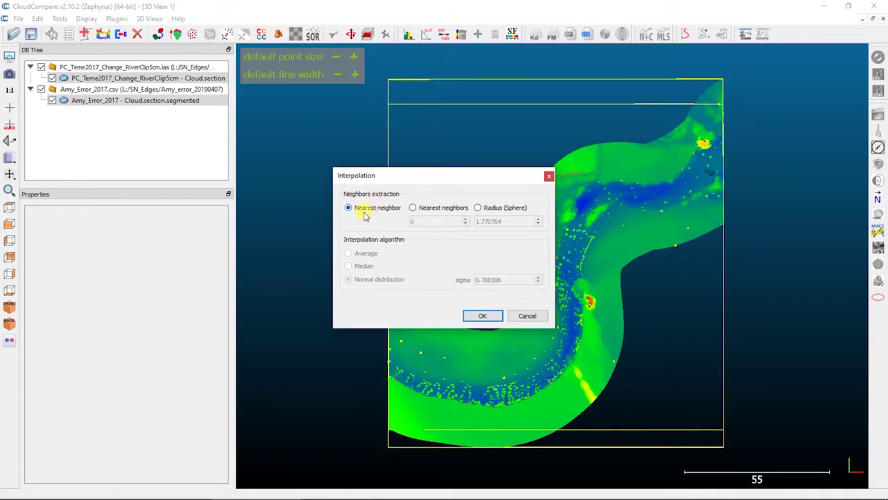
pyautogui.click(425, 213)
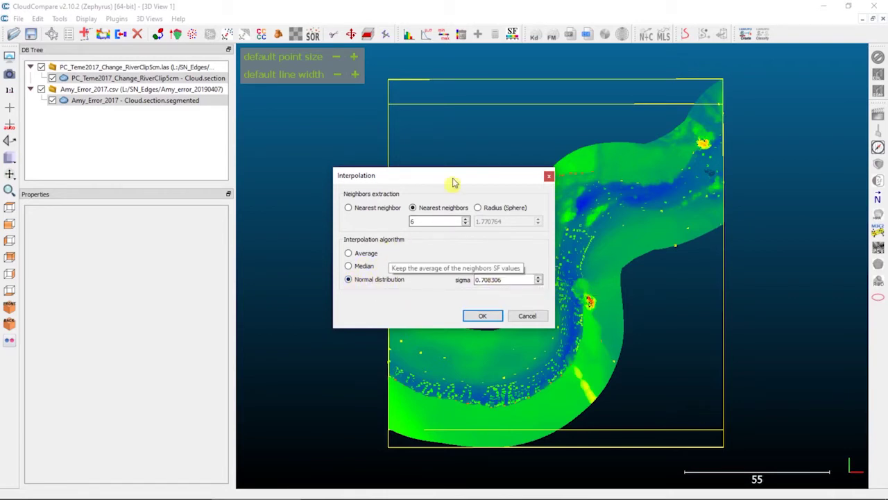
pyautogui.click(387, 210)
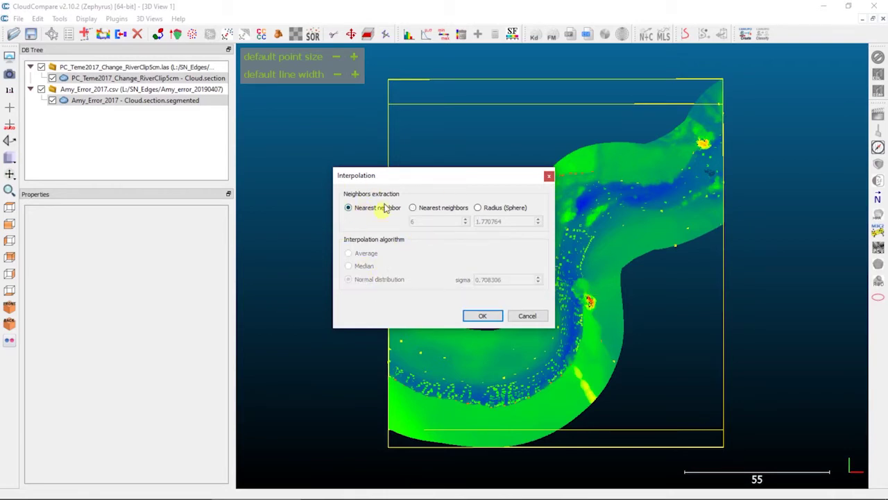
pyautogui.click(483, 316)
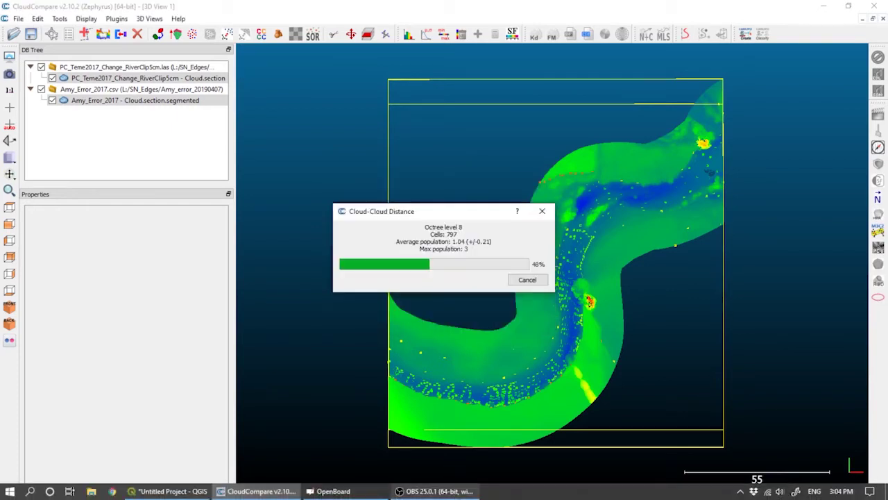
# - Select only the sparse Error_2017 cloud, check its available scalar fields, and hide the river cloud
pyautogui.click(147, 103)
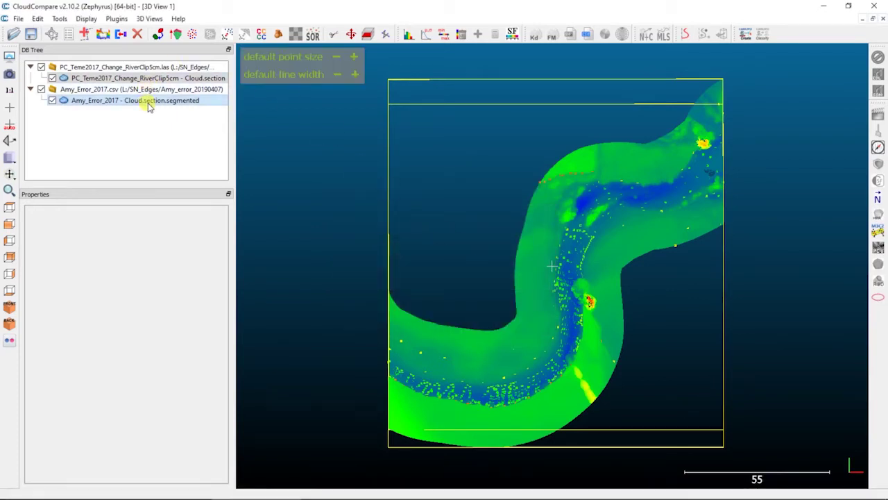
pyautogui.click(147, 101)
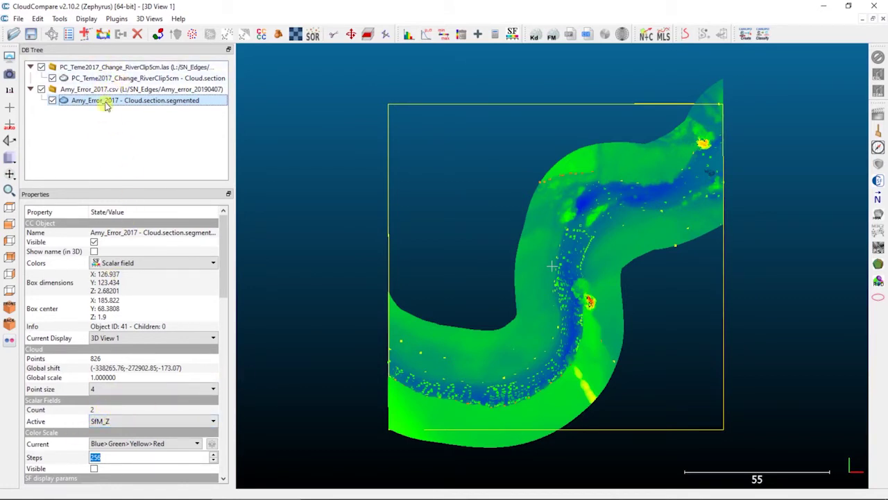
pyautogui.click(144, 421)
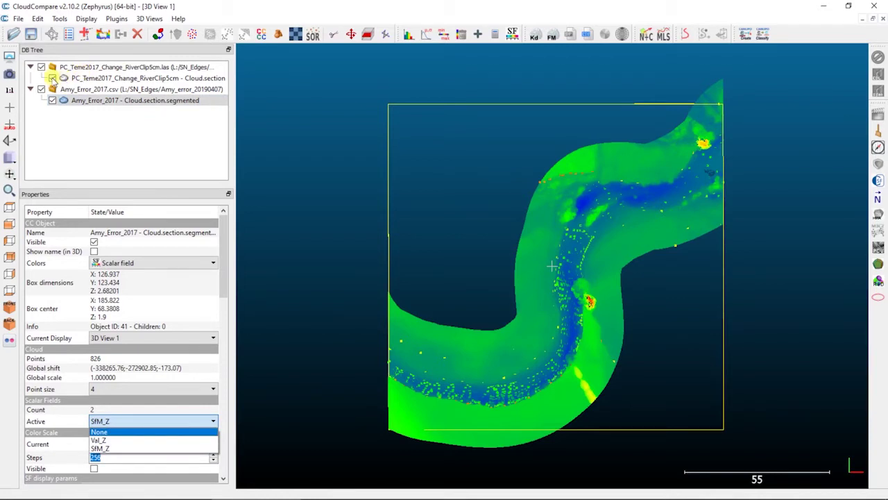
pyautogui.click(52, 78)
pyautogui.click(52, 78)
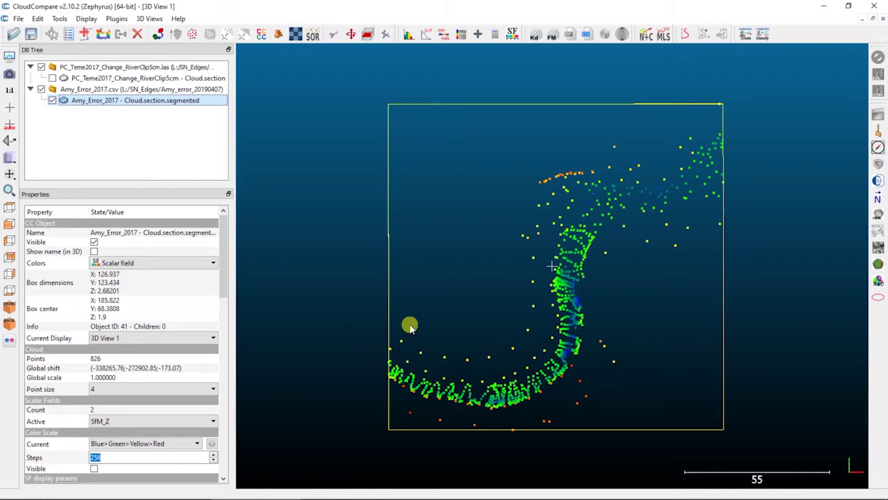
# - Compute SfM_Z minus Val_Z as a new scalar field on the Error_2017 cloud with scalar field arithmetic
pyautogui.click(496, 35)
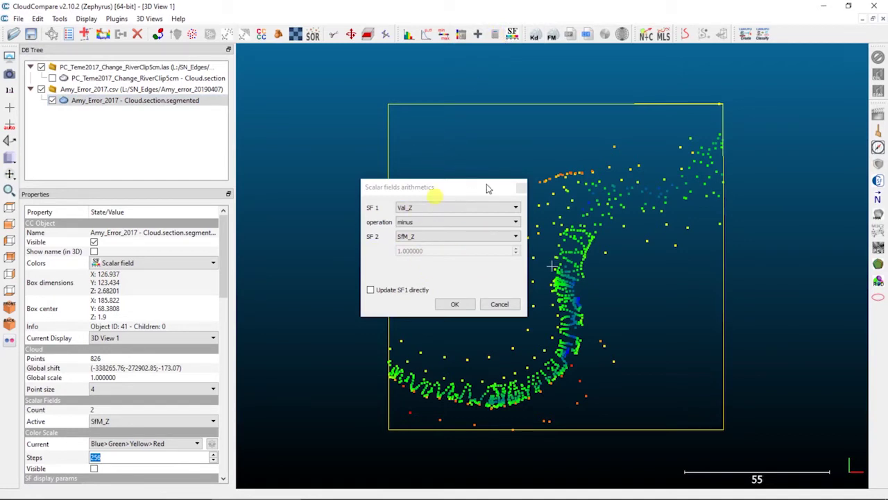
pyautogui.click(446, 194)
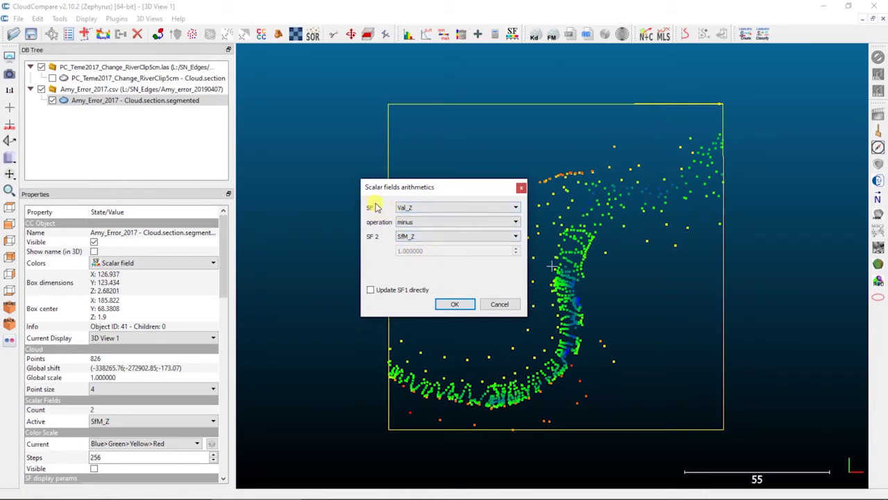
pyautogui.scroll(-1, 408, 208)
pyautogui.click(411, 208)
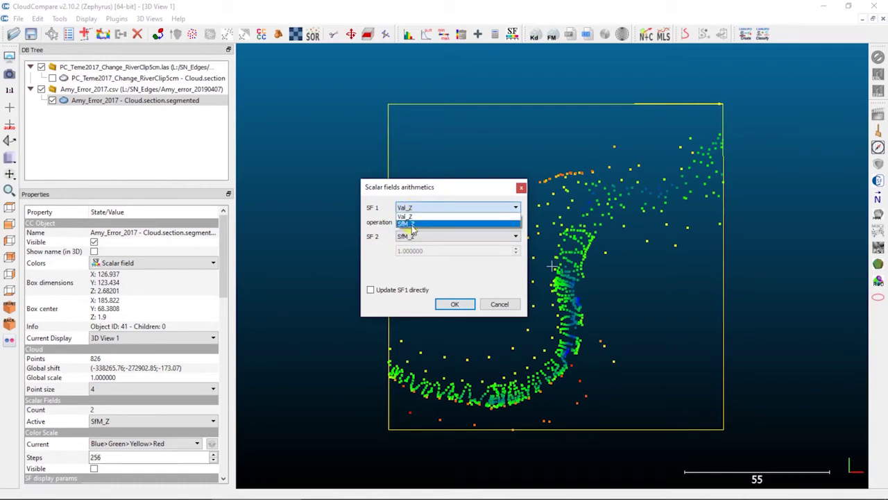
pyautogui.click(412, 224)
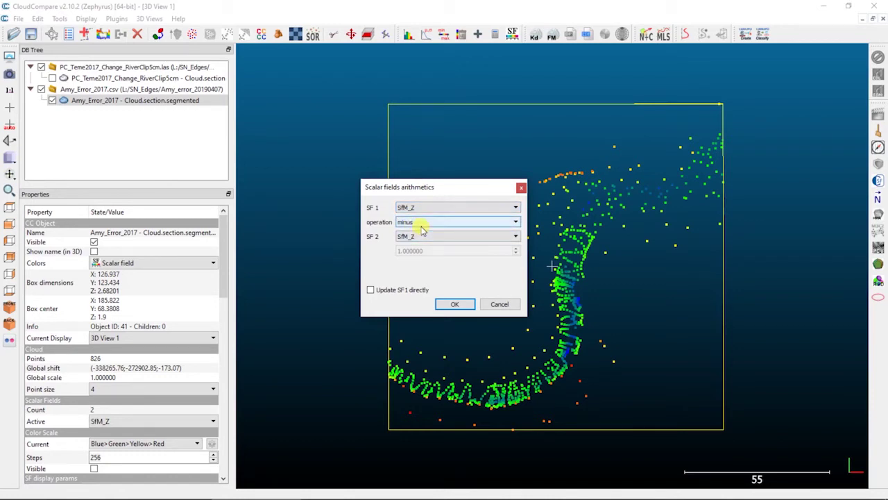
pyautogui.click(415, 237)
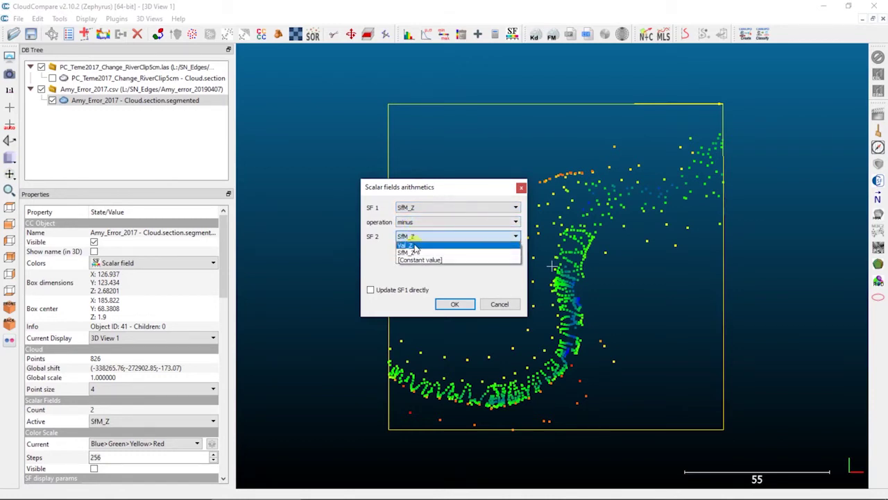
pyautogui.click(415, 245)
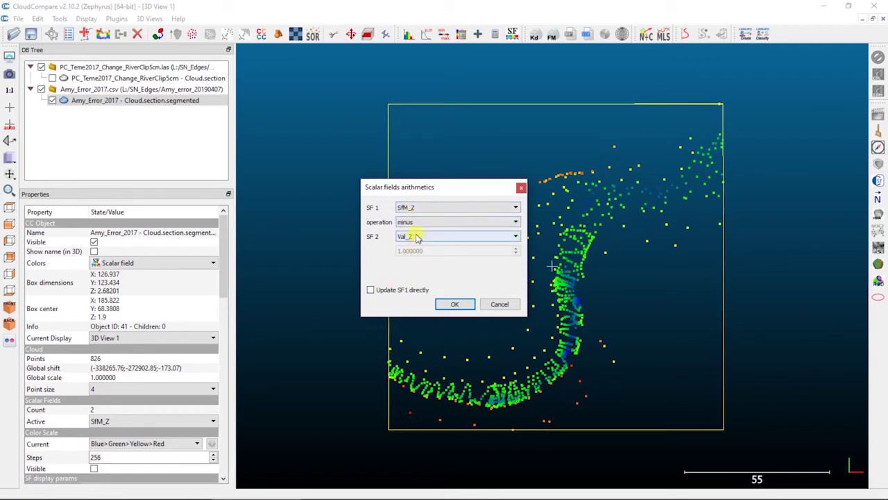
pyautogui.click(457, 310)
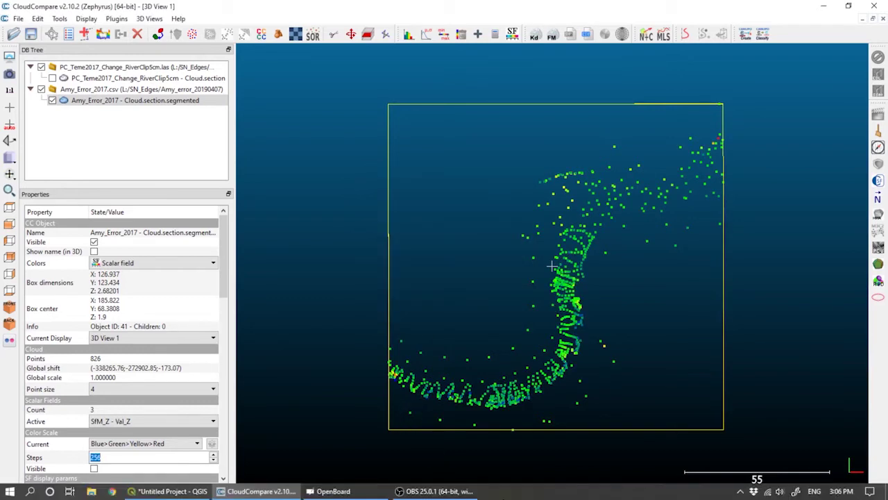
# - Apply the Seismic - Inverse color scale to the elevation difference field of the Error_2017 cloud
pyautogui.moveTo(224, 242); pyautogui.dragTo(224, 362)
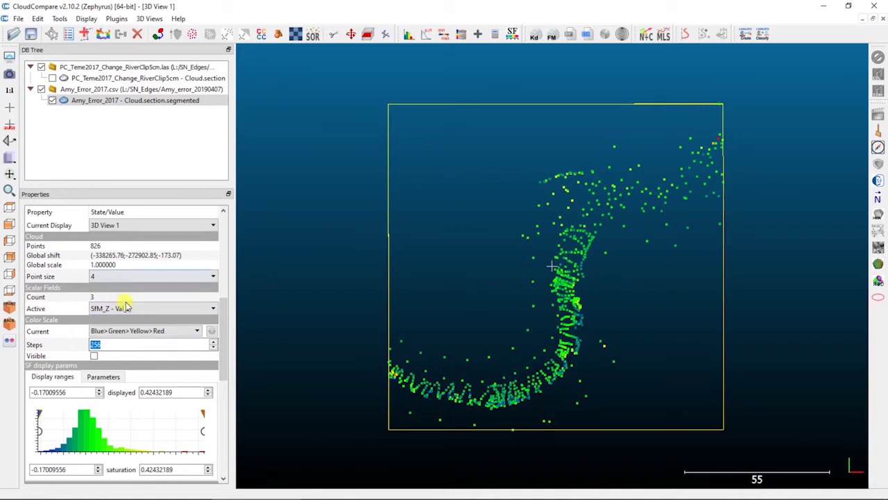
pyautogui.scroll(-3, 117, 300)
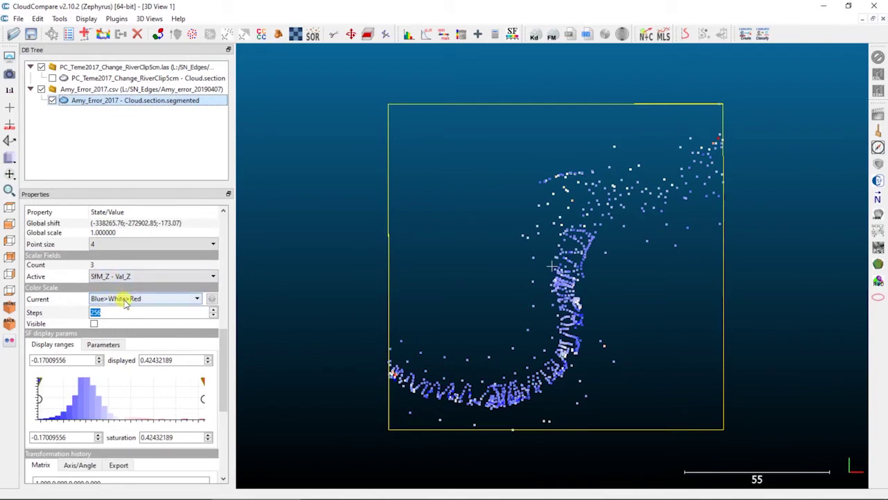
pyautogui.click(119, 298)
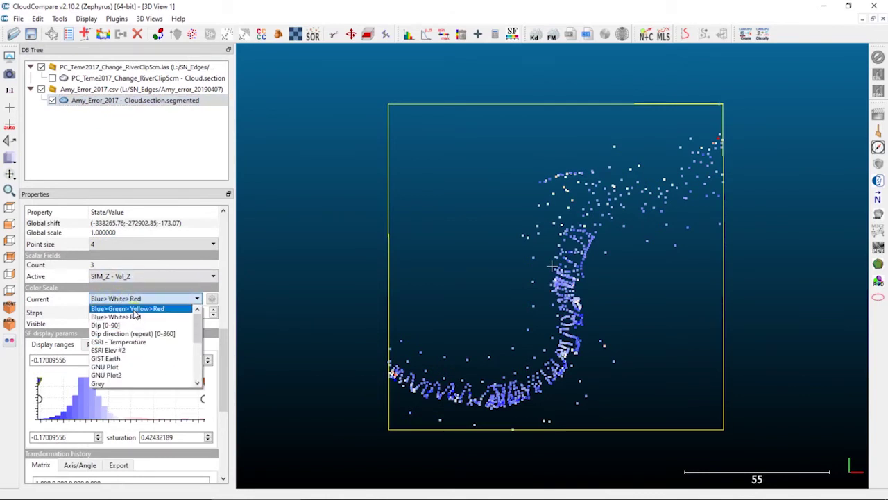
pyautogui.scroll(-4, 136, 314)
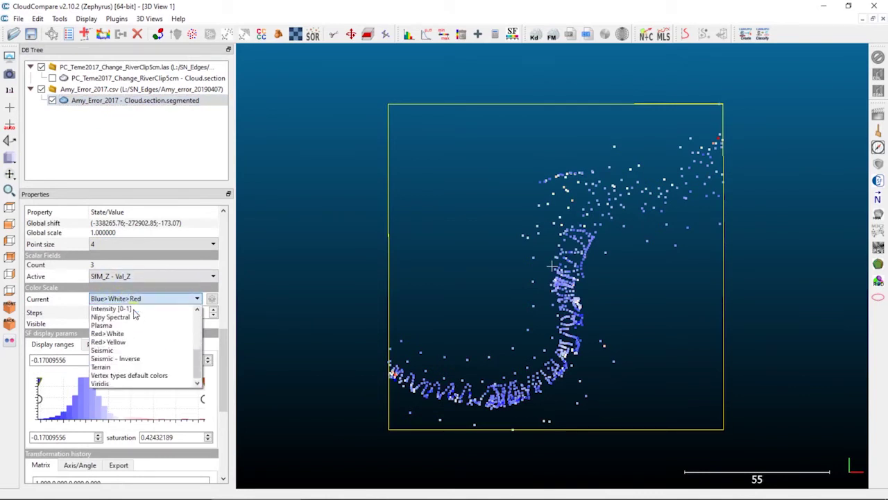
pyautogui.click(145, 359)
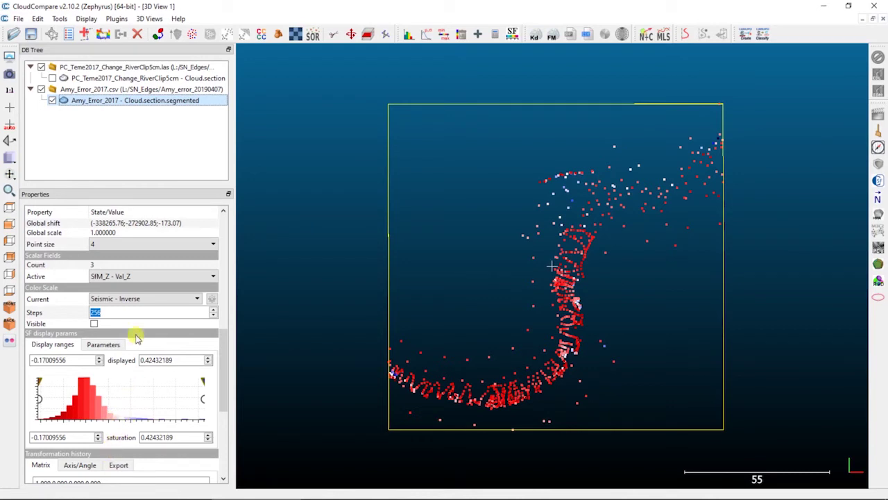
# - Make the difference field's color scale symmetrical and show the color scale legend in the 3D view
pyautogui.click(118, 347)
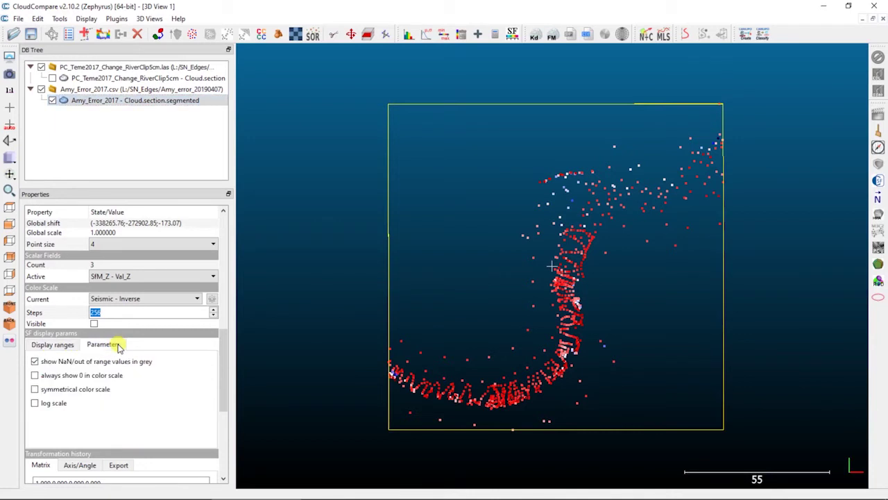
pyautogui.click(51, 395)
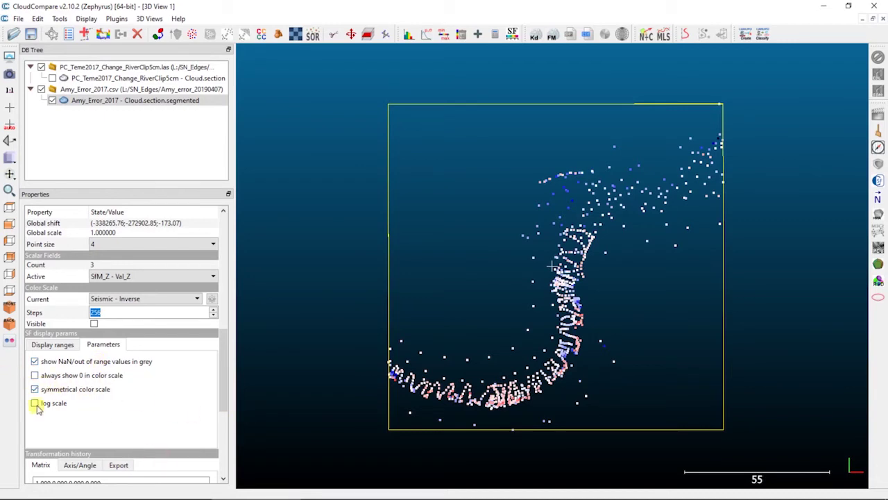
pyautogui.click(53, 344)
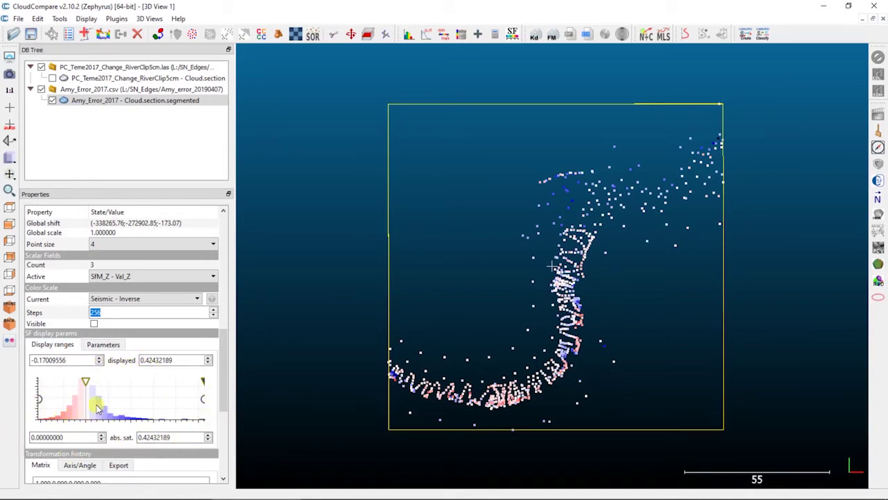
pyautogui.click(95, 324)
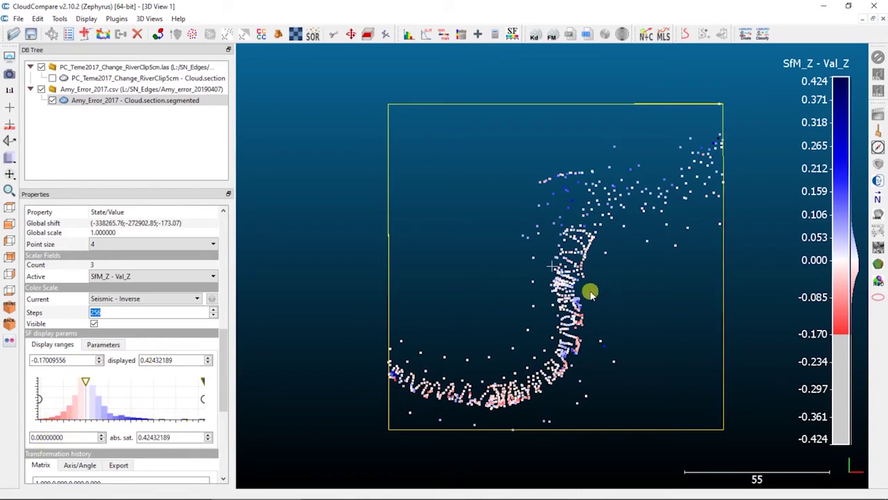
pyautogui.scroll(3, 589, 294)
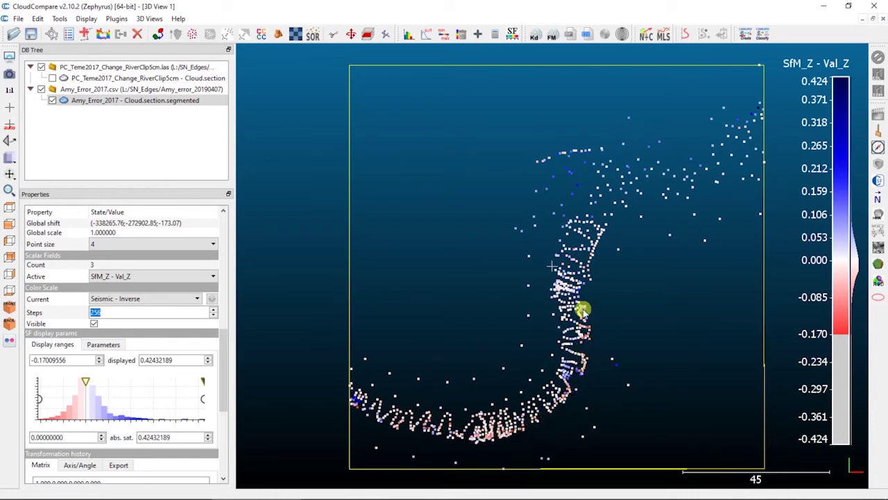
# - Show the river cloud again beneath the error points and set its colors to RGB
pyautogui.click(52, 78)
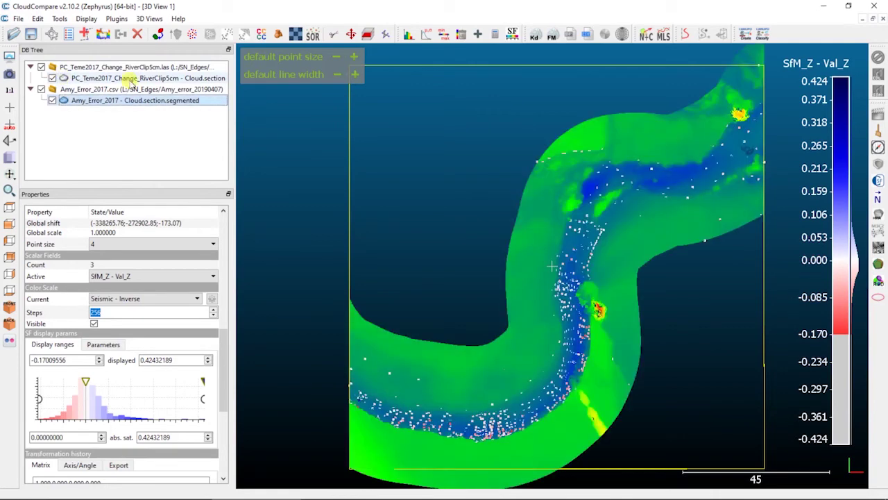
pyautogui.click(129, 79)
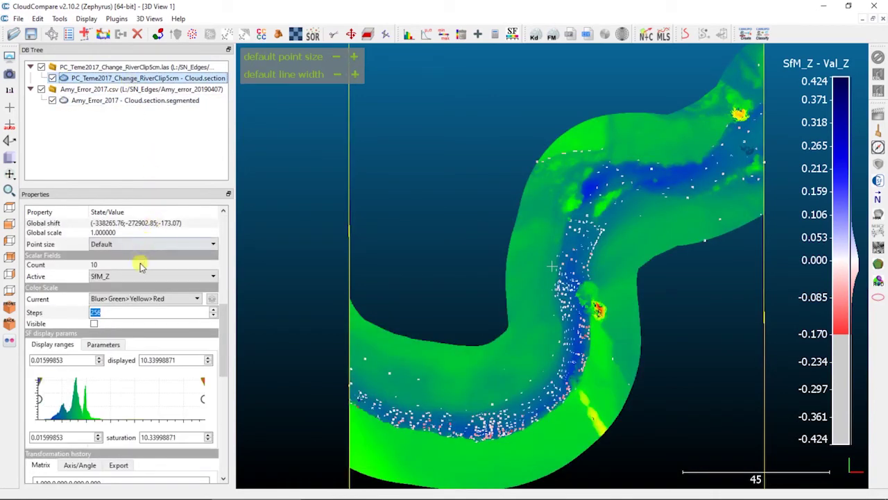
pyautogui.moveTo(225, 323); pyautogui.dragTo(232, 206)
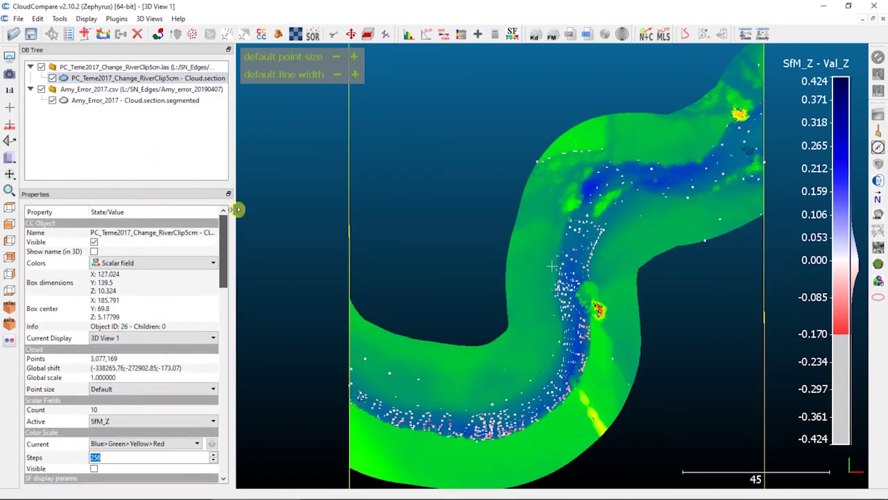
pyautogui.click(153, 269)
pyautogui.click(145, 283)
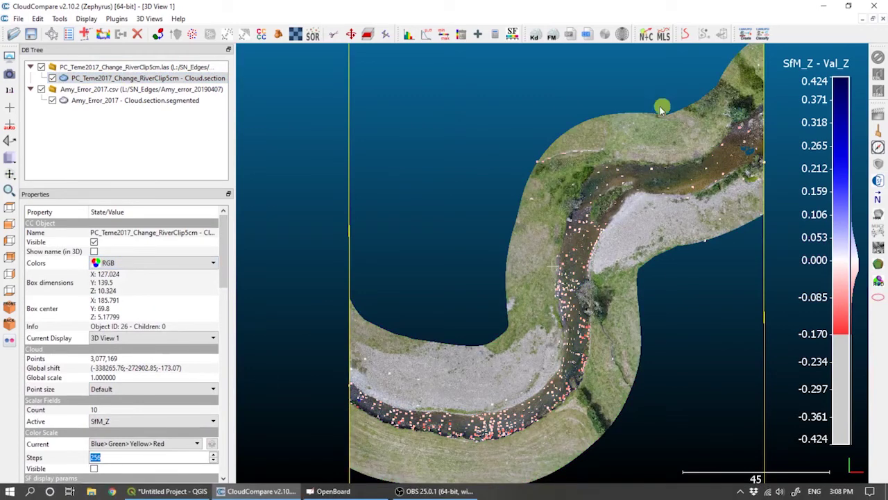
# - Toggle the river and Error_2017 clouds to compare error locations with the RGB imagery, leaving only the Error_2017 points displayed
pyautogui.click(52, 77)
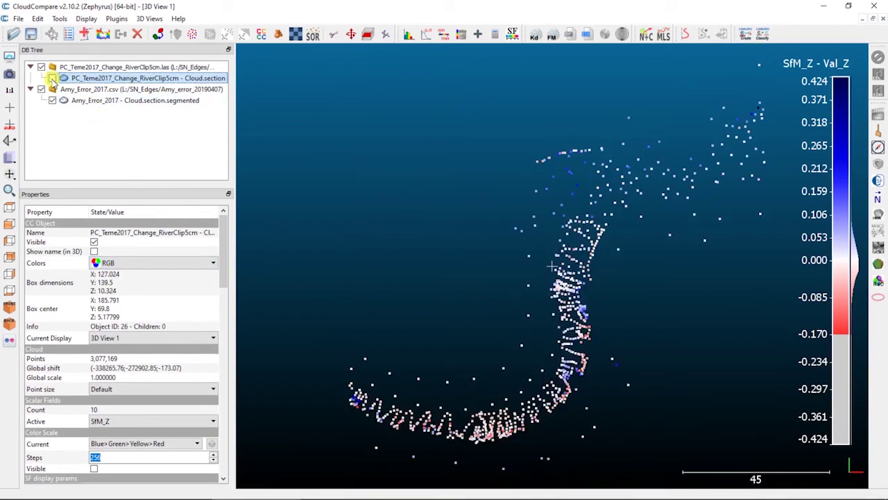
pyautogui.click(52, 78)
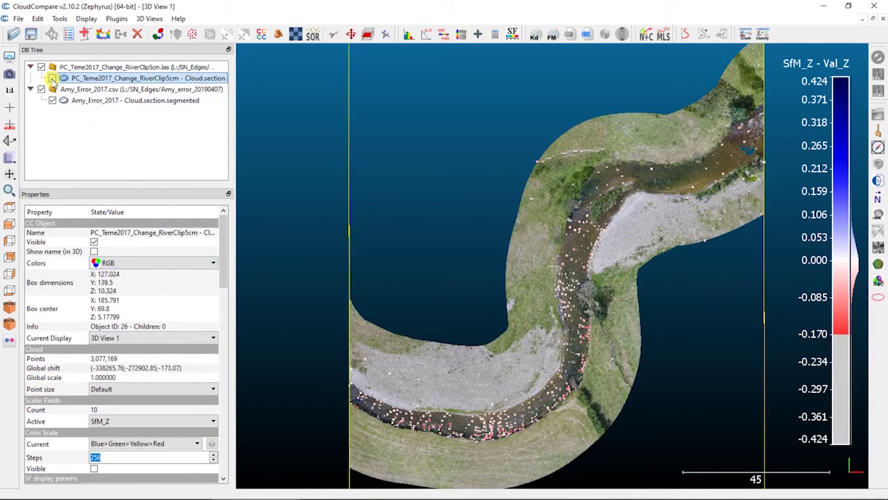
pyautogui.click(52, 77)
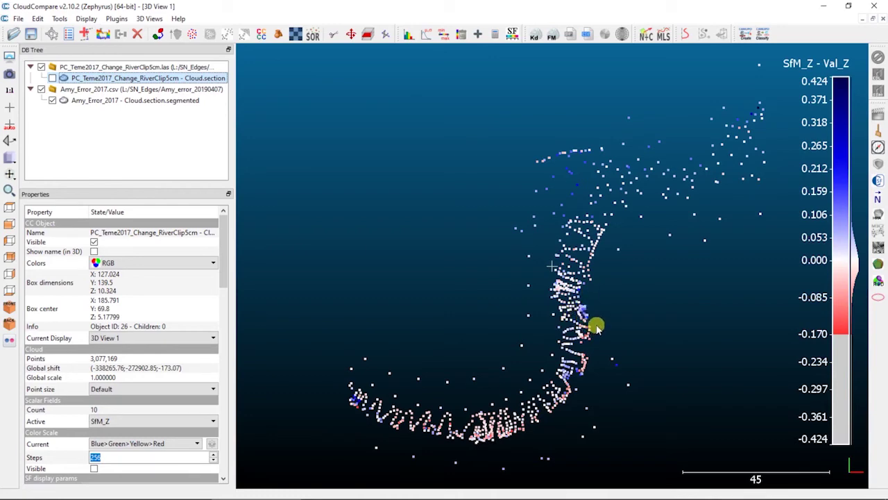
pyautogui.click(52, 77)
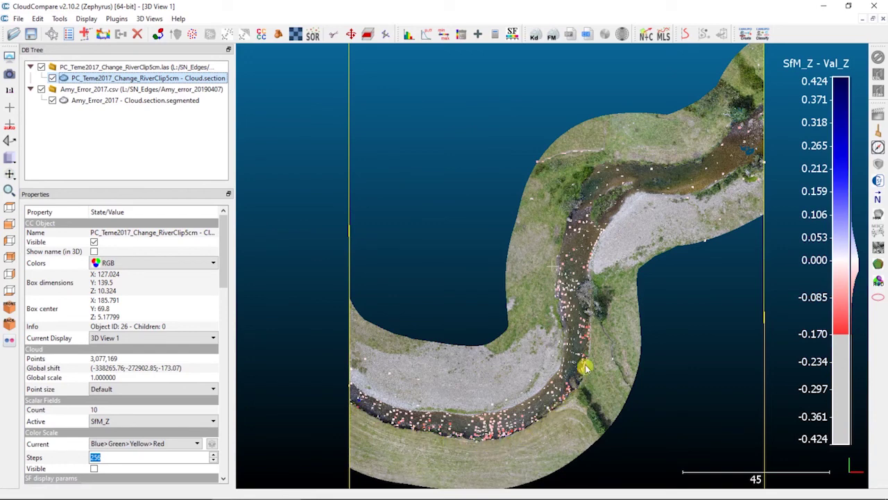
pyautogui.click(50, 100)
pyautogui.click(52, 77)
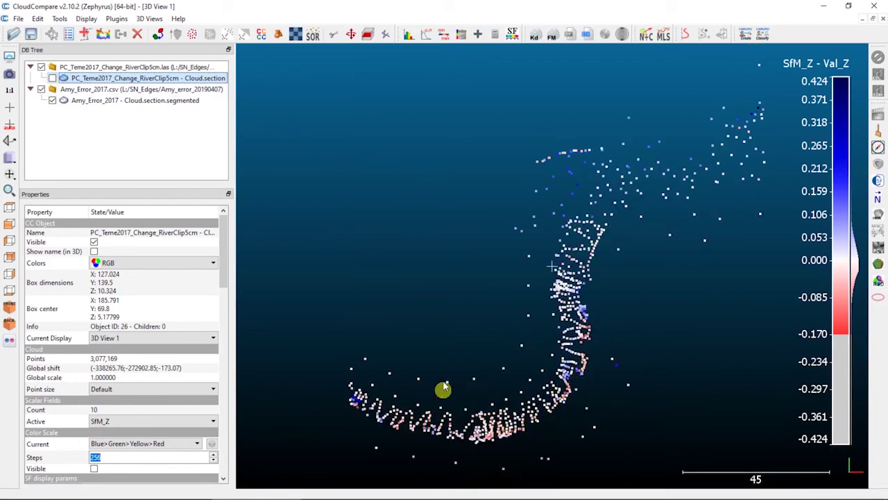
pyautogui.click(52, 100)
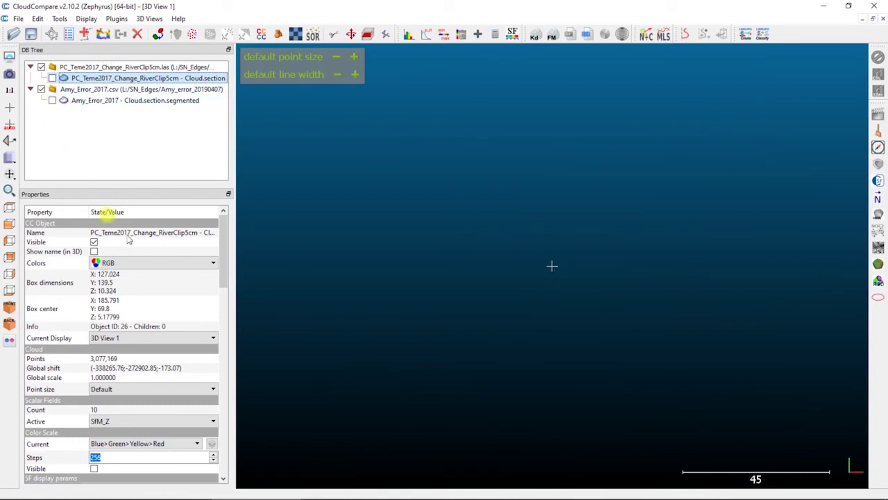
pyautogui.click(52, 100)
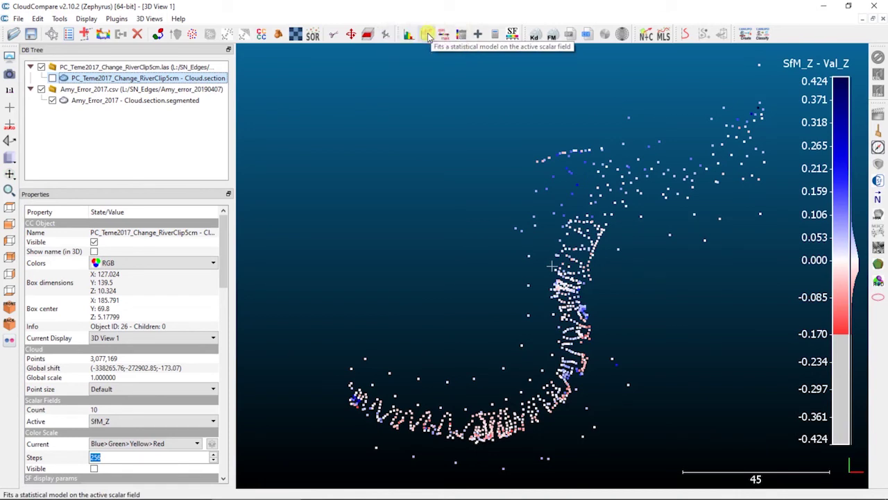
# - Fit a Gauss distribution to the river cloud's SfM_Z field and close the plot
pyautogui.click(427, 34)
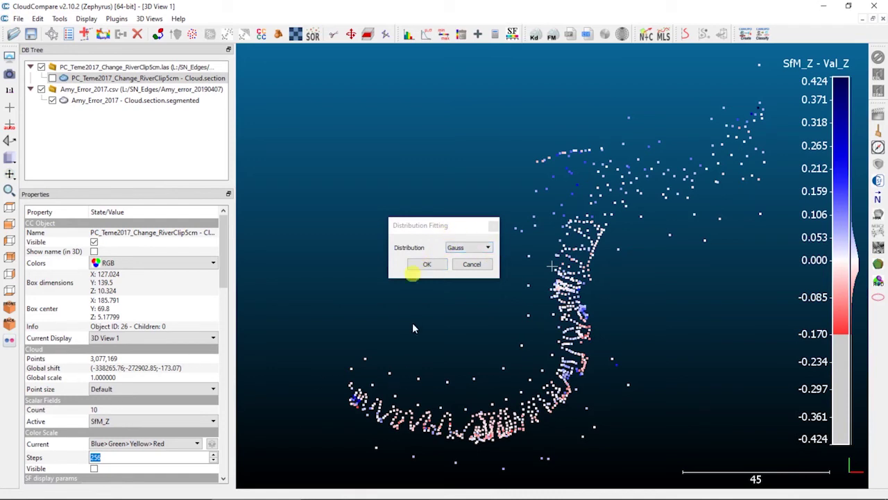
pyautogui.click(428, 266)
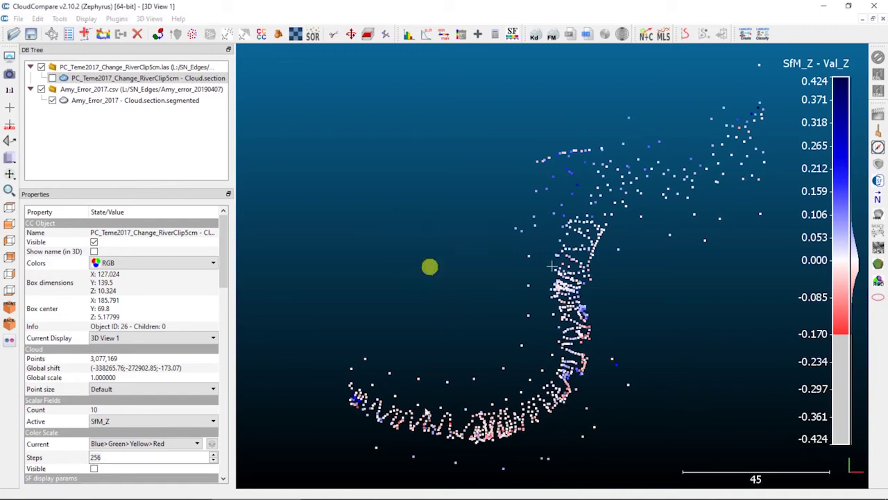
pyautogui.moveTo(456, 173); pyautogui.dragTo(419, 133)
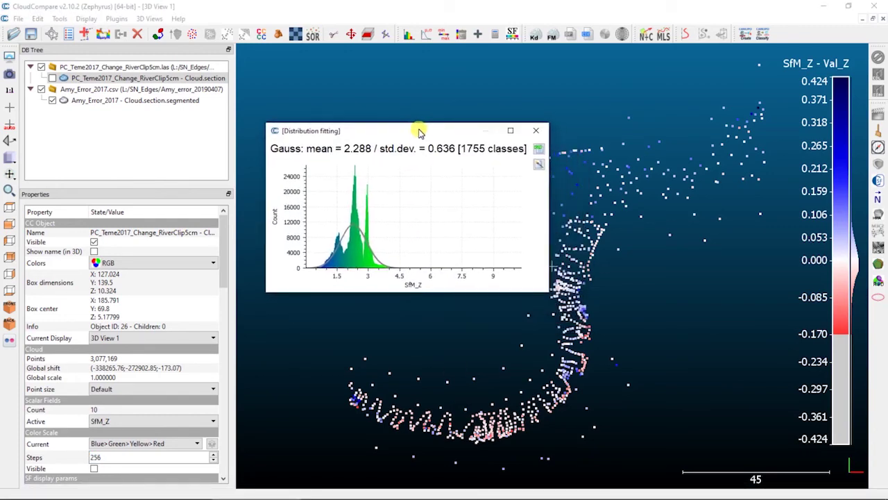
pyautogui.click(535, 131)
# - Fit a Gauss distribution to the Error_2017 cloud's SfM_Z - Val_Z field, enlarge the plot to examine its statistics, and close it
pyautogui.click(122, 103)
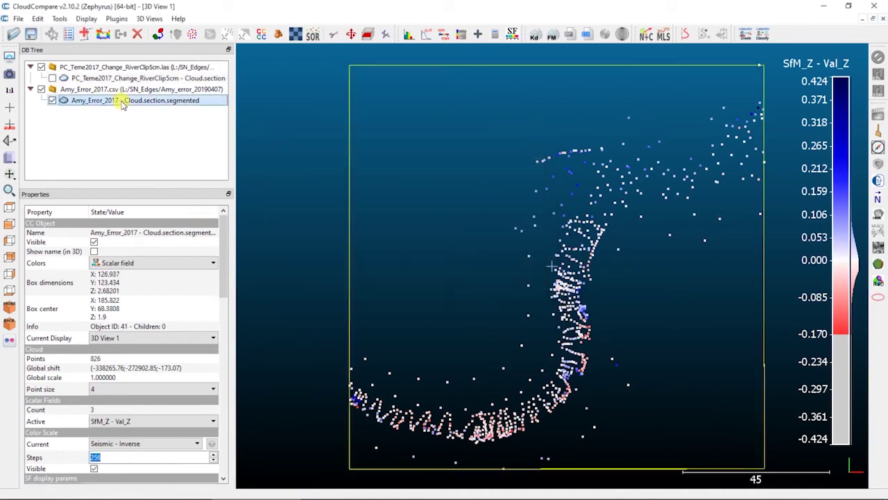
pyautogui.moveTo(309, 100)
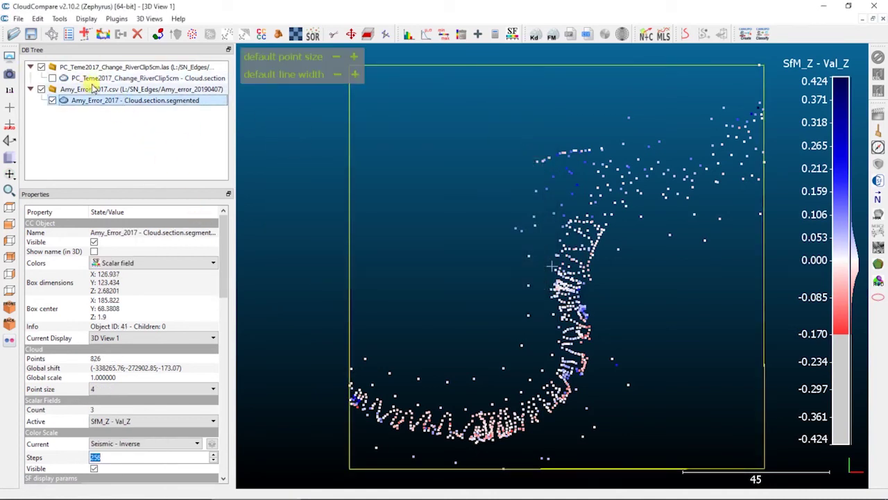
pyautogui.click(426, 35)
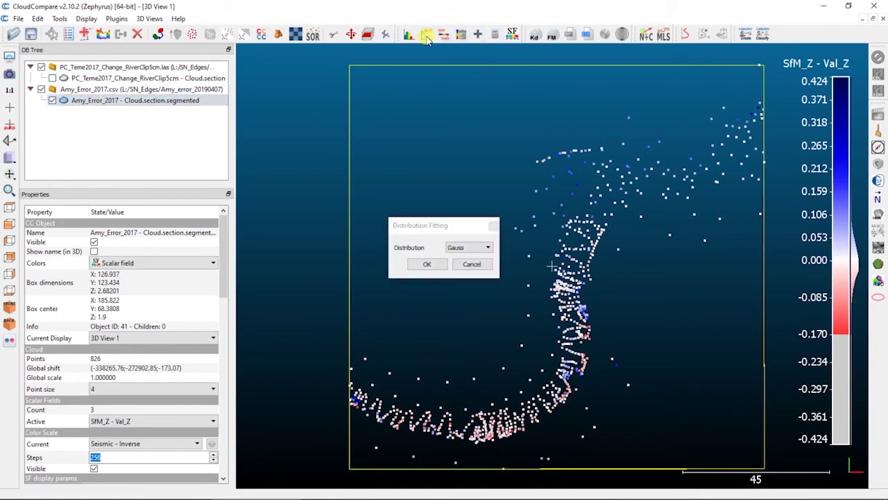
pyautogui.click(427, 266)
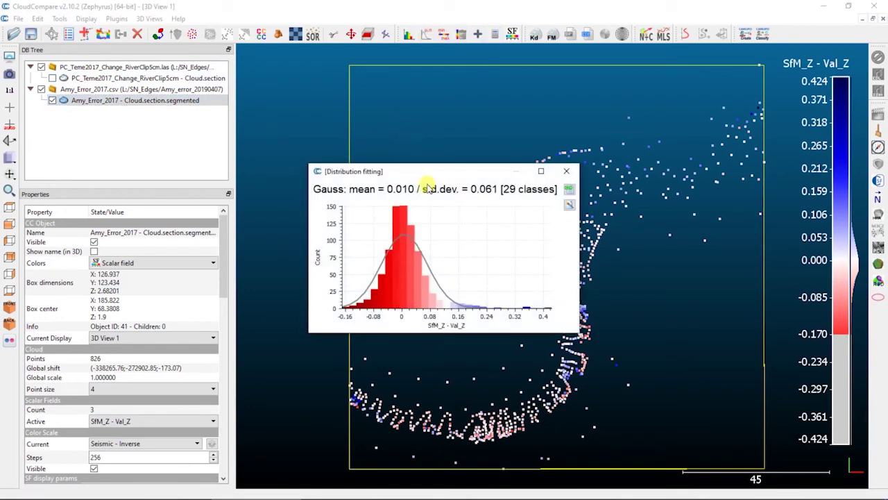
pyautogui.moveTo(427, 175); pyautogui.dragTo(438, 203)
pyautogui.moveTo(589, 361); pyautogui.dragTo(673, 462)
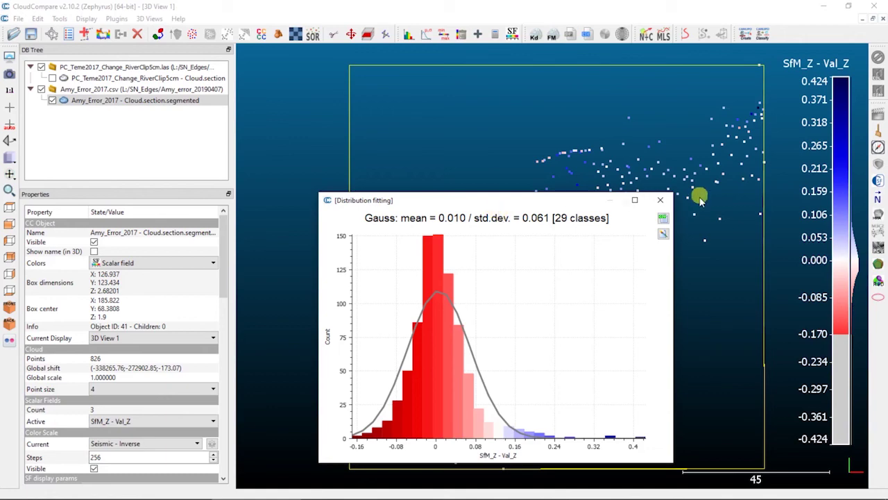
pyautogui.click(660, 199)
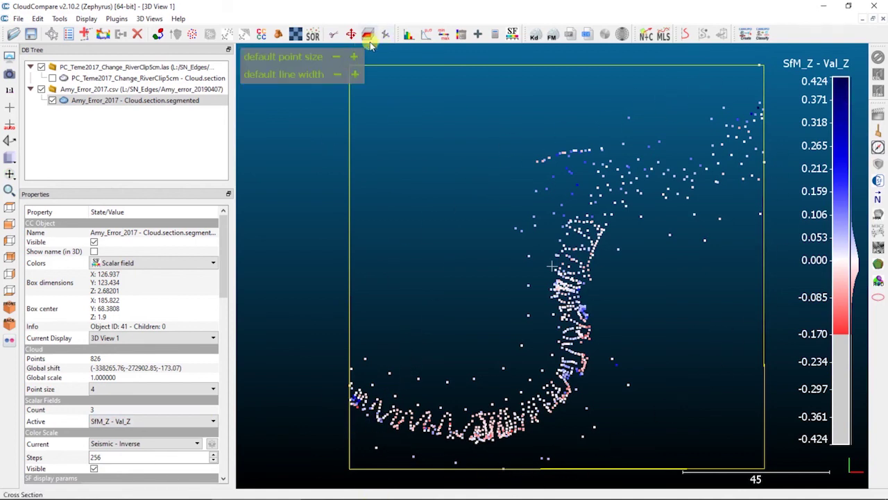
# - Run the Gauss fit on the Error_2017 difference field again, review the mean and standard deviation, and close the plot
pyautogui.click(425, 34)
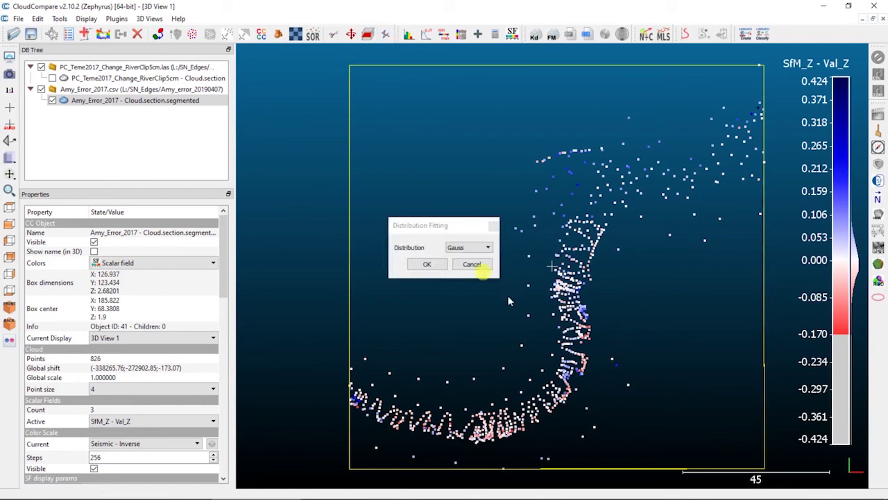
pyautogui.click(429, 264)
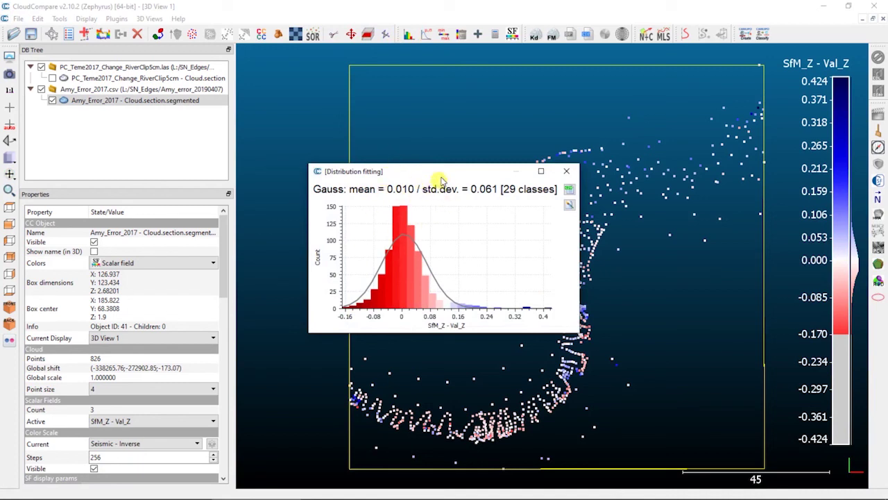
pyautogui.moveTo(441, 179); pyautogui.dragTo(543, 182)
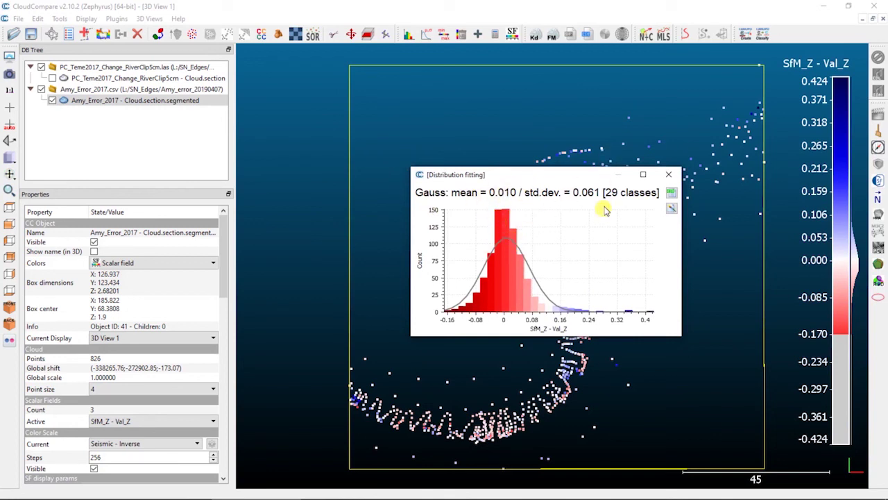
pyautogui.click(675, 176)
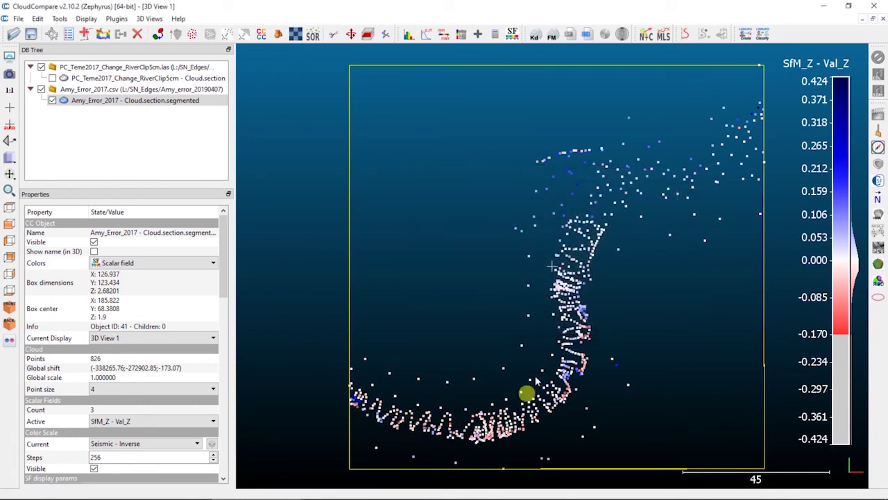